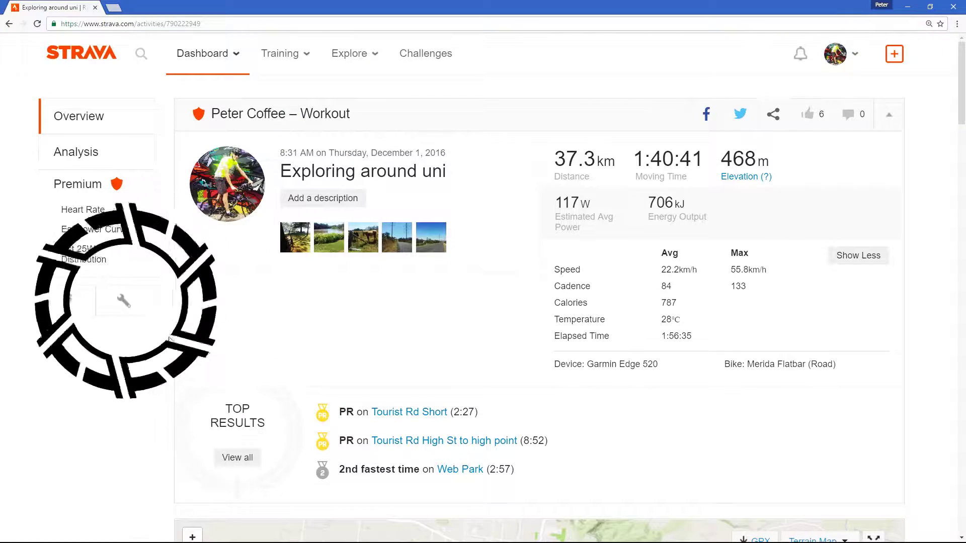
# - Download the 'Exploring around uni' Strava ride as a GPX file from the activity actions menu
pyautogui.click(124, 301)
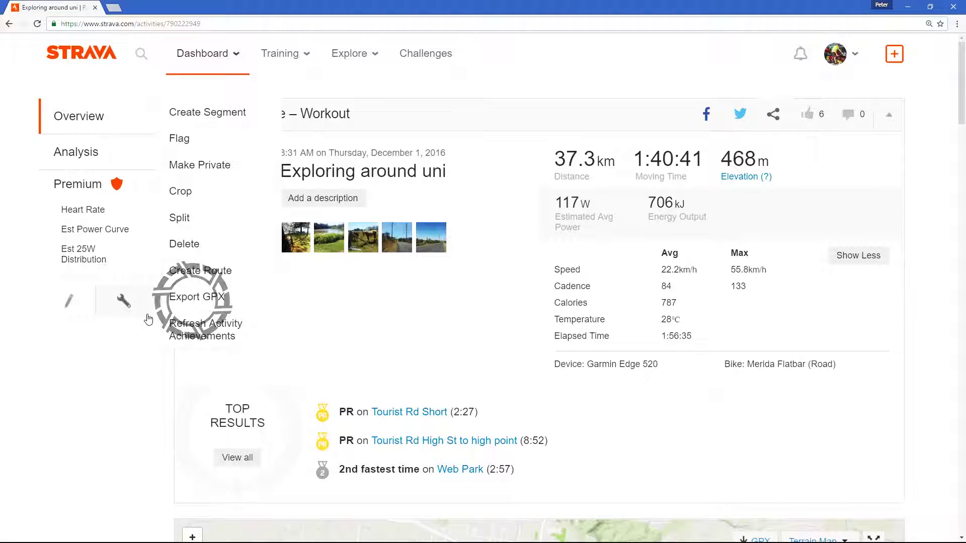
pyautogui.click(200, 296)
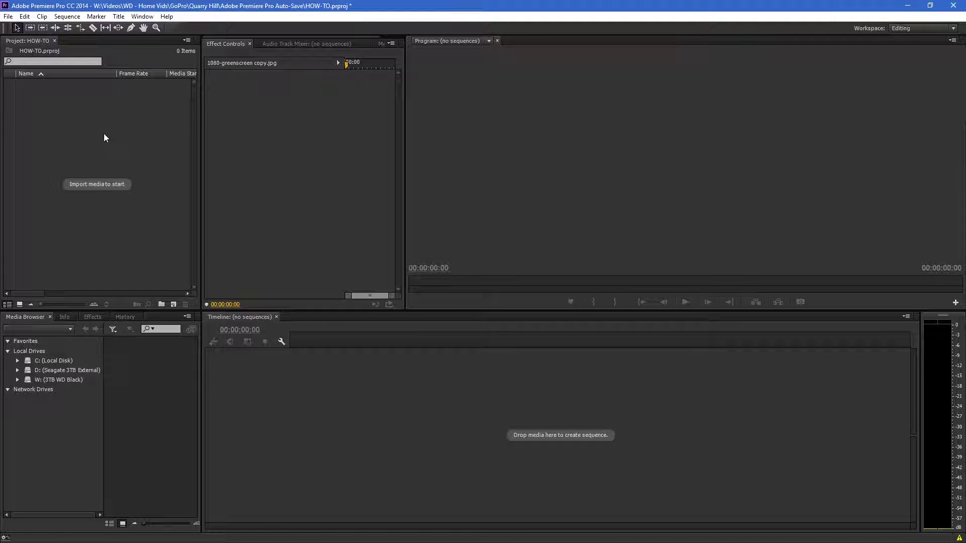
# - Start a new Color Matte project item with a 30 fps timebase
pyautogui.rightClick(103, 134)
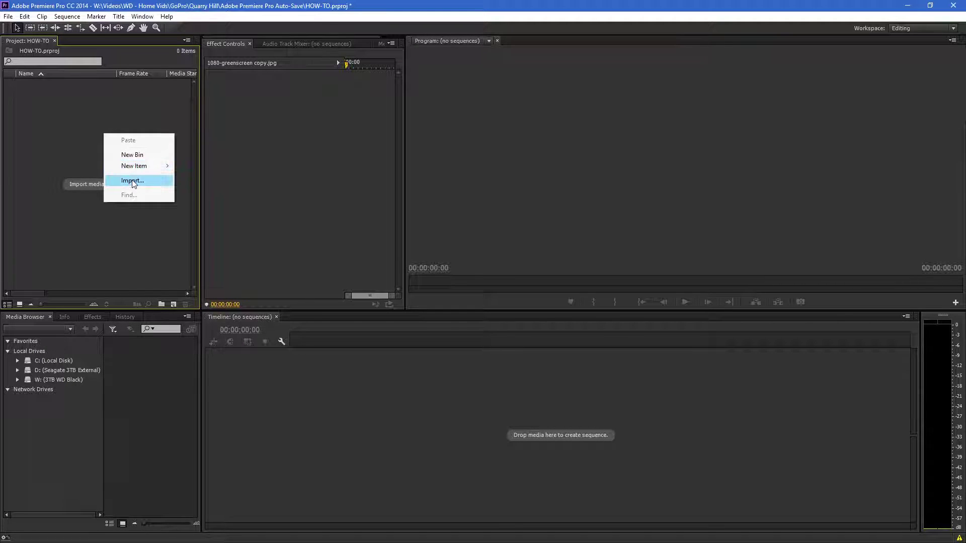
pyautogui.moveTo(134, 166)
pyautogui.click(246, 244)
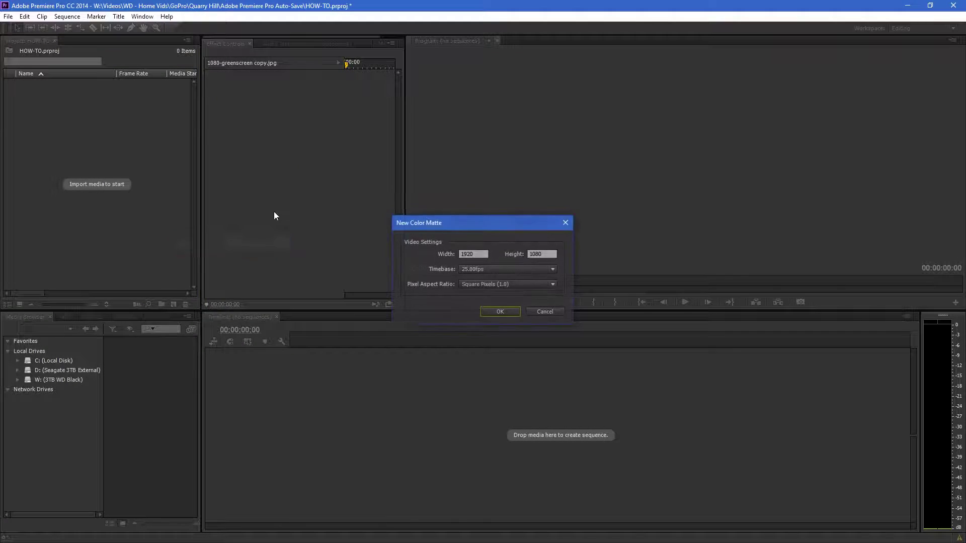
pyautogui.click(503, 268)
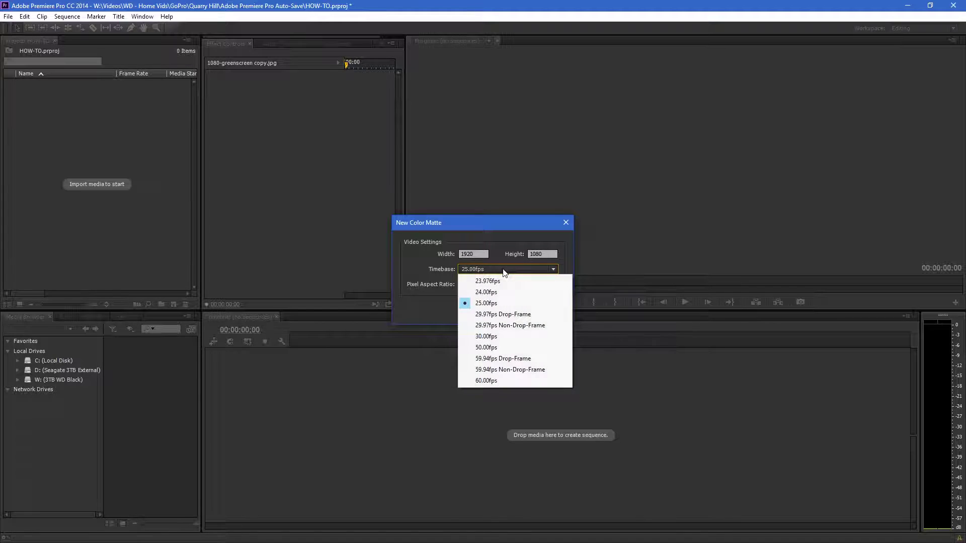
pyautogui.click(492, 336)
pyautogui.click(501, 312)
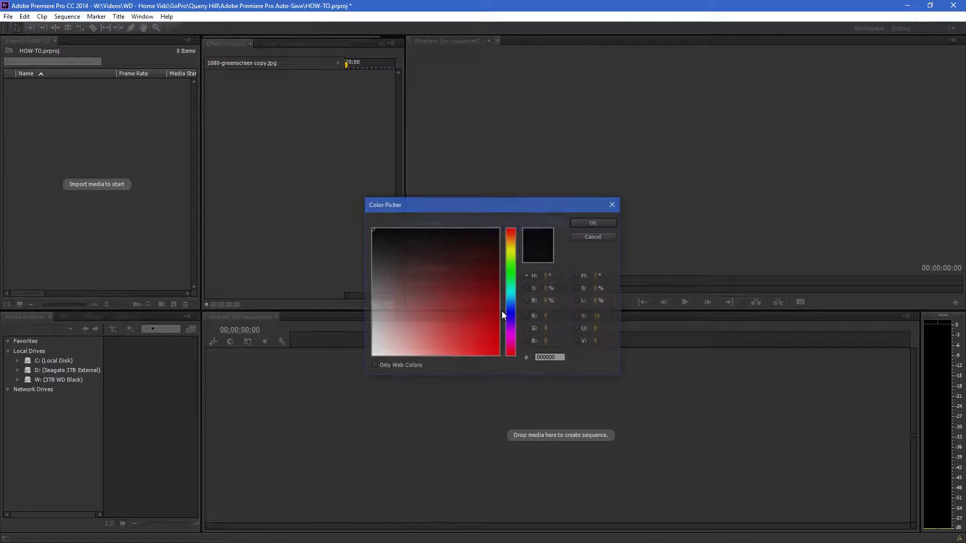
# - Make the matte bright green 18FF00, keep the name Color Matte, and build a sequence from it
pyautogui.click(513, 269)
pyautogui.moveTo(482, 326); pyautogui.dragTo(503, 354)
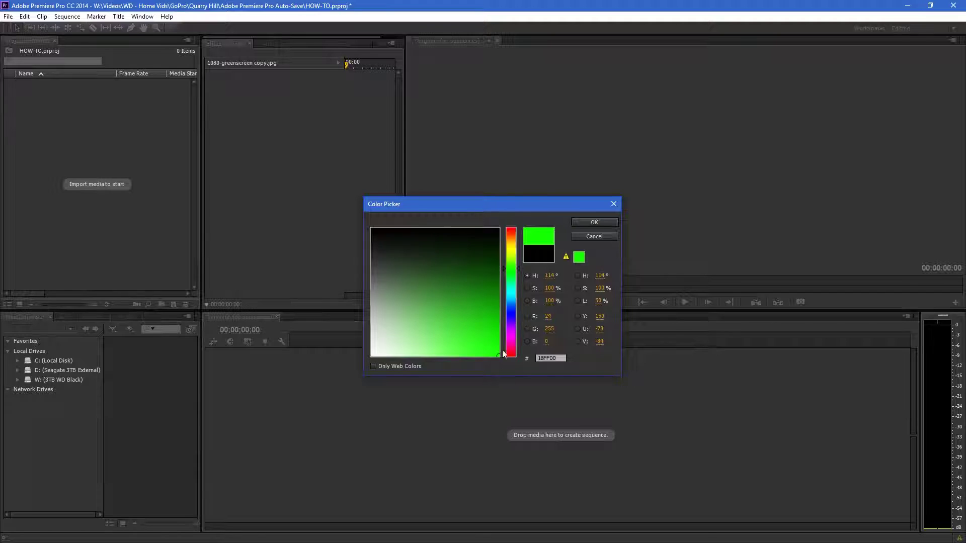
pyautogui.click(578, 224)
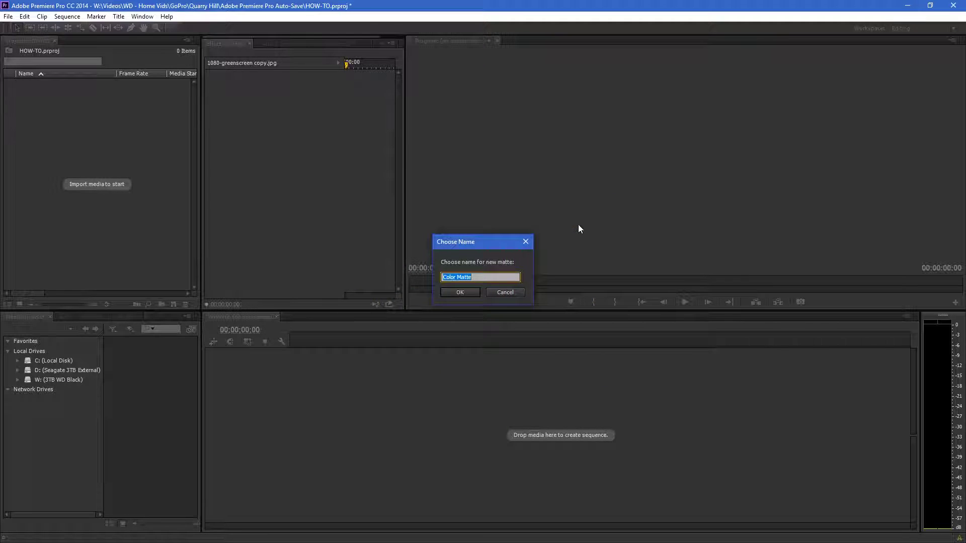
pyautogui.click(461, 291)
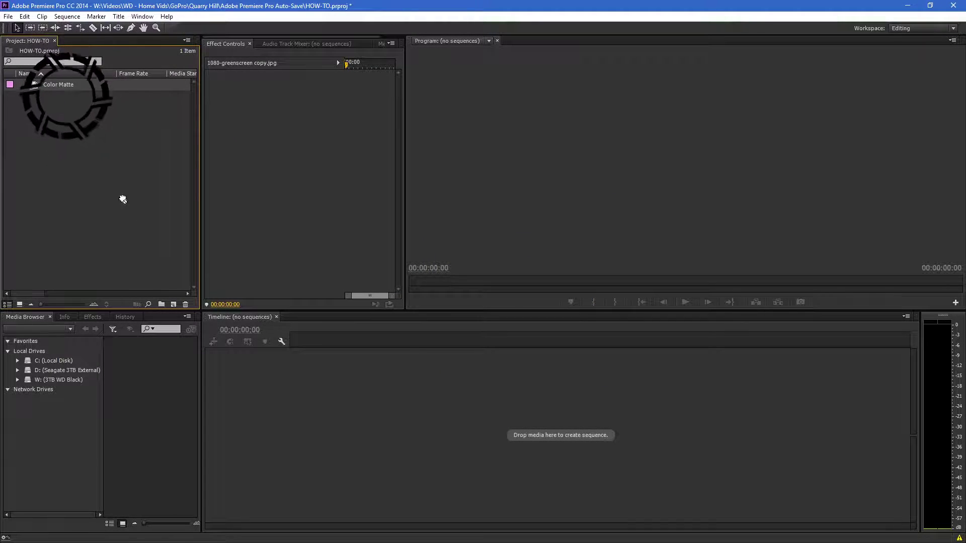
pyautogui.moveTo(123, 200); pyautogui.dragTo(807, 410)
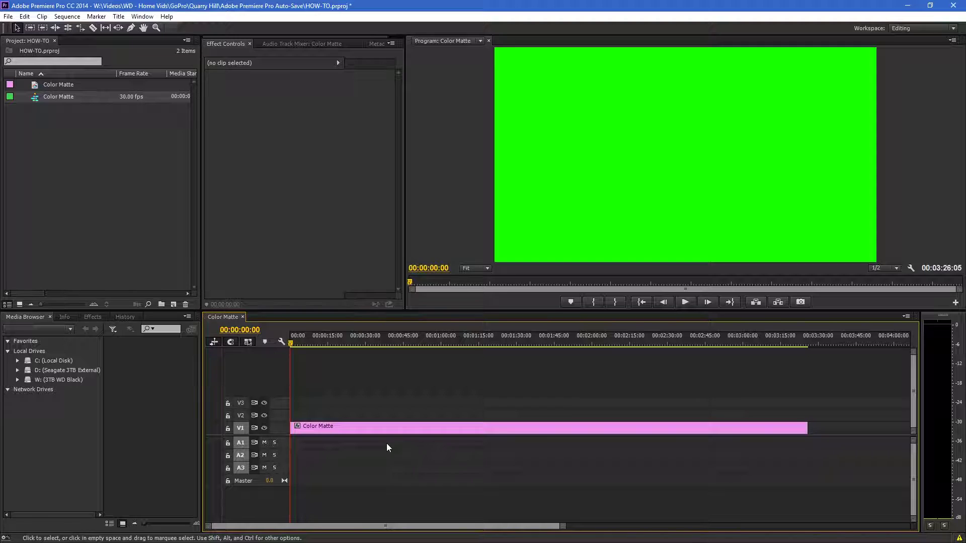
# - Export the green matte sequence via Export Media as H.264 file Color Matte.mp4
pyautogui.click(8, 16)
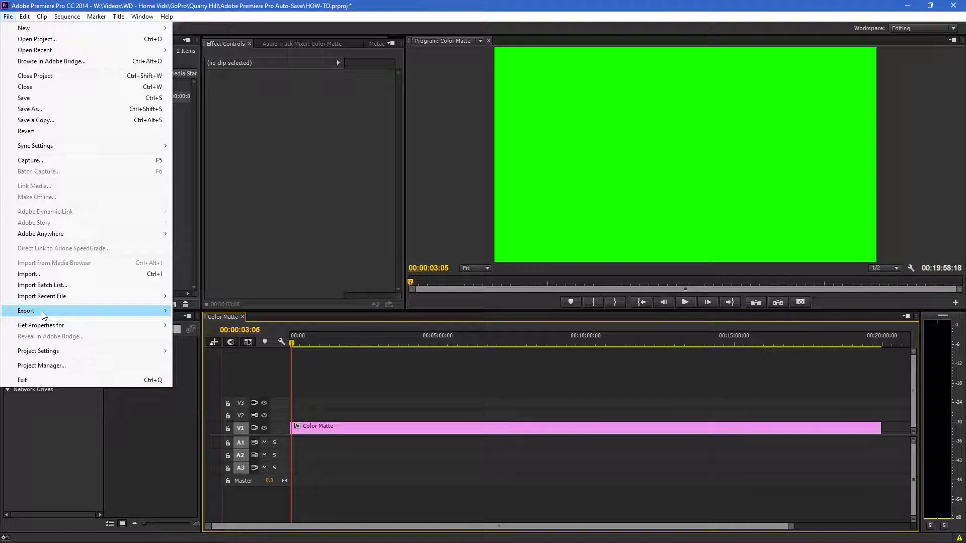
pyautogui.moveTo(44, 309)
pyautogui.click(244, 312)
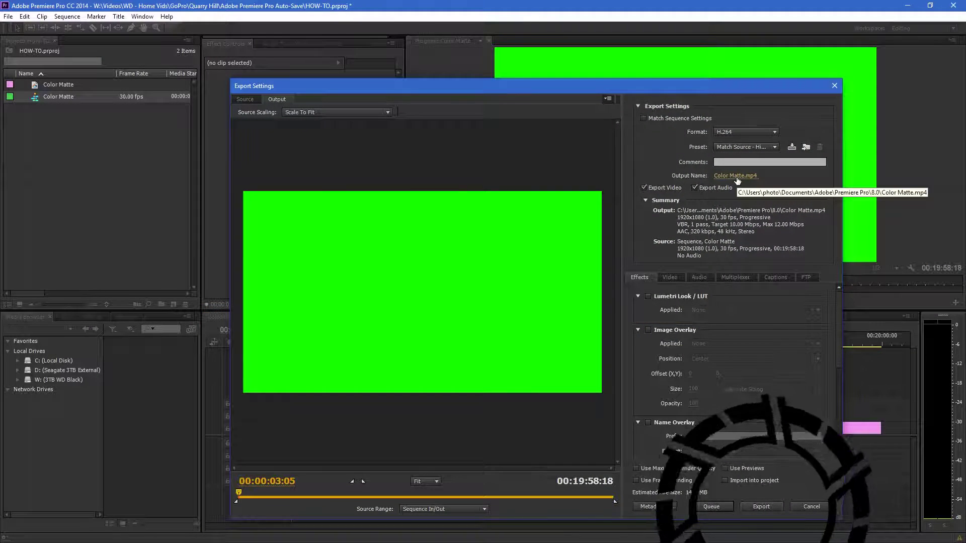
pyautogui.click(761, 506)
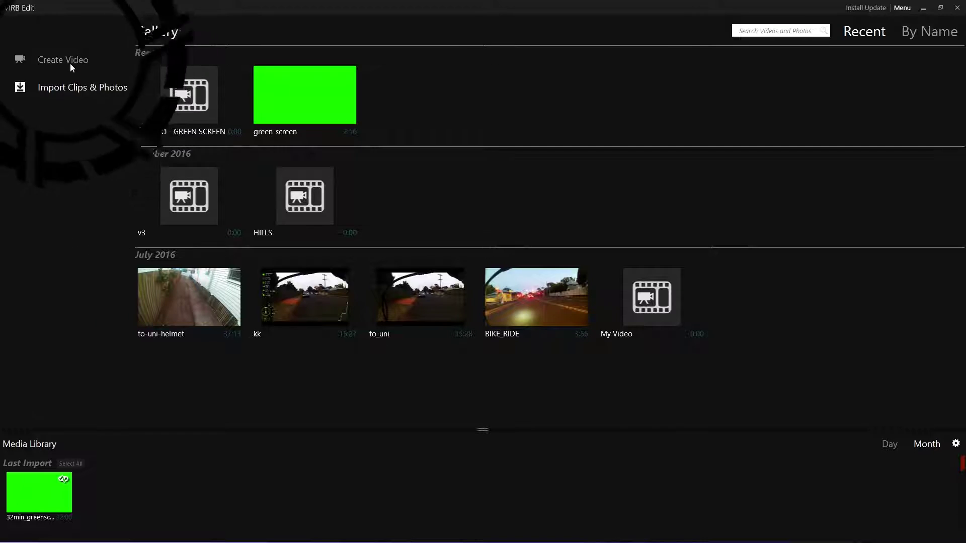
# - Create the 'how to' video, import 32min_greenscreen.mp4 from the computer, and drag it onto the timeline
pyautogui.click(70, 60)
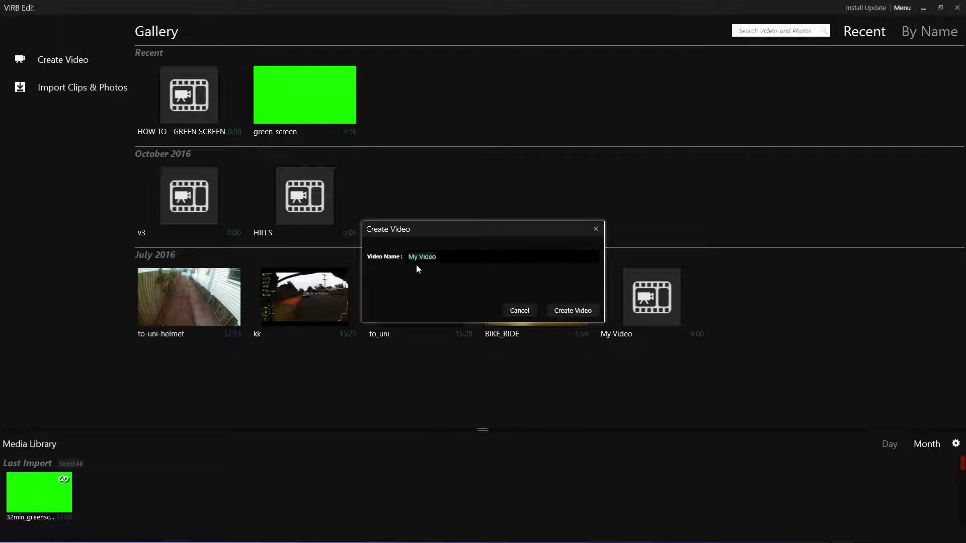
pyautogui.press('Return')
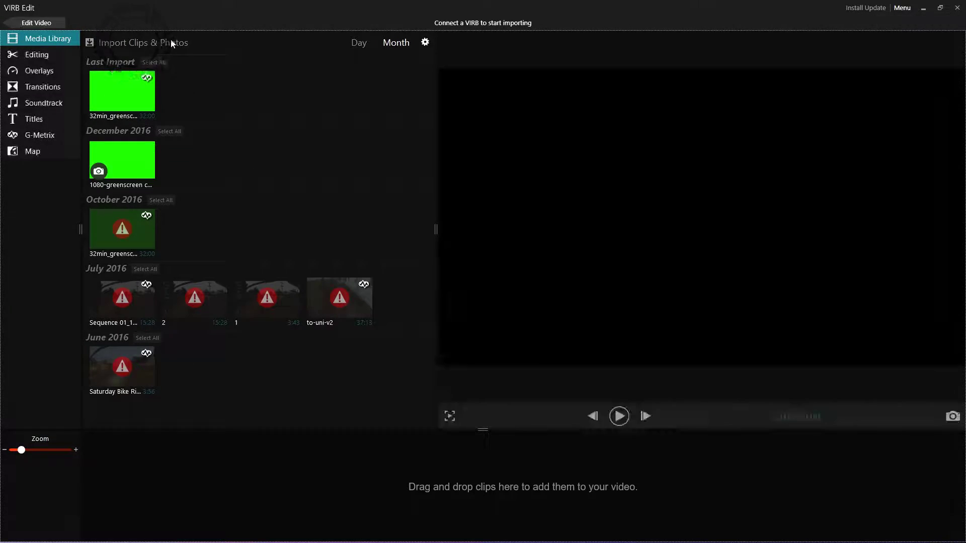
pyautogui.click(170, 41)
pyautogui.click(581, 310)
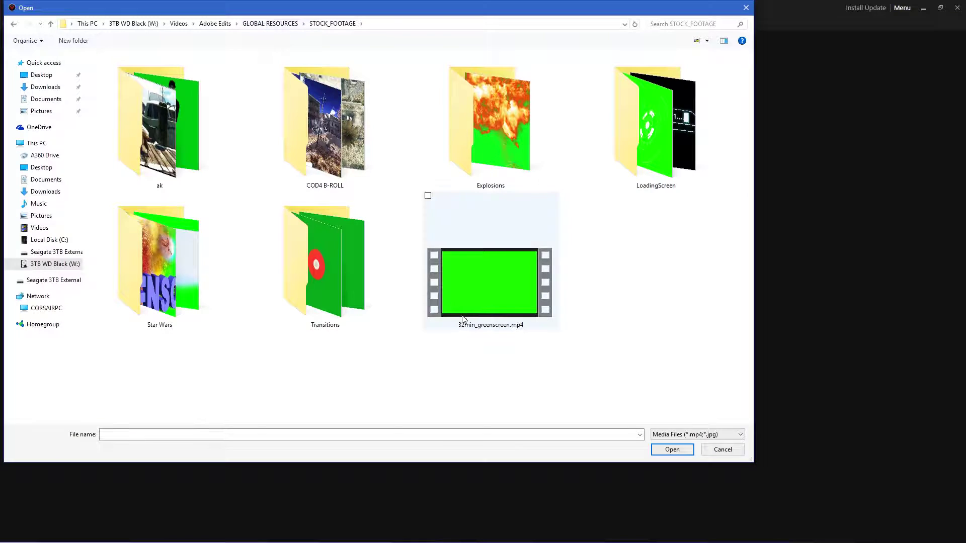
pyautogui.doubleClick(469, 285)
pyautogui.click(477, 300)
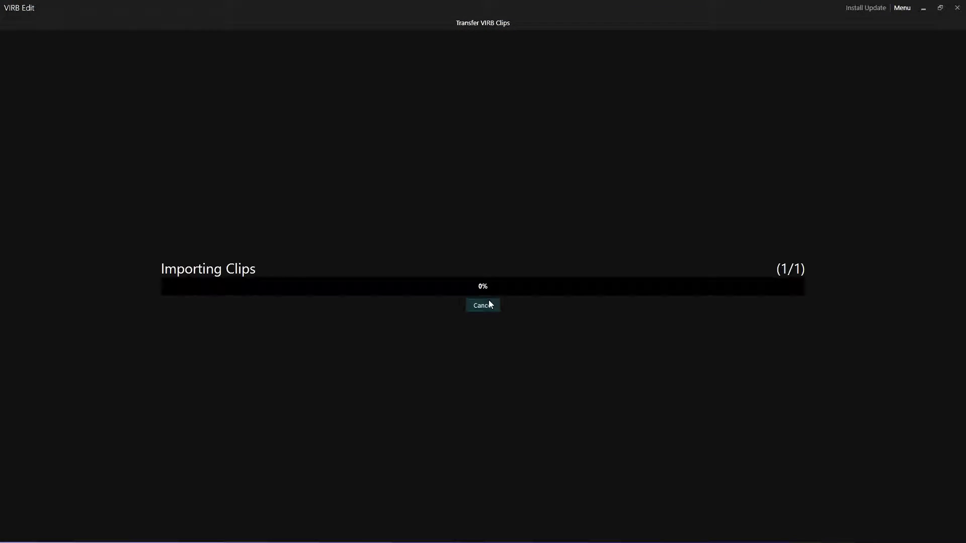
pyautogui.click(503, 314)
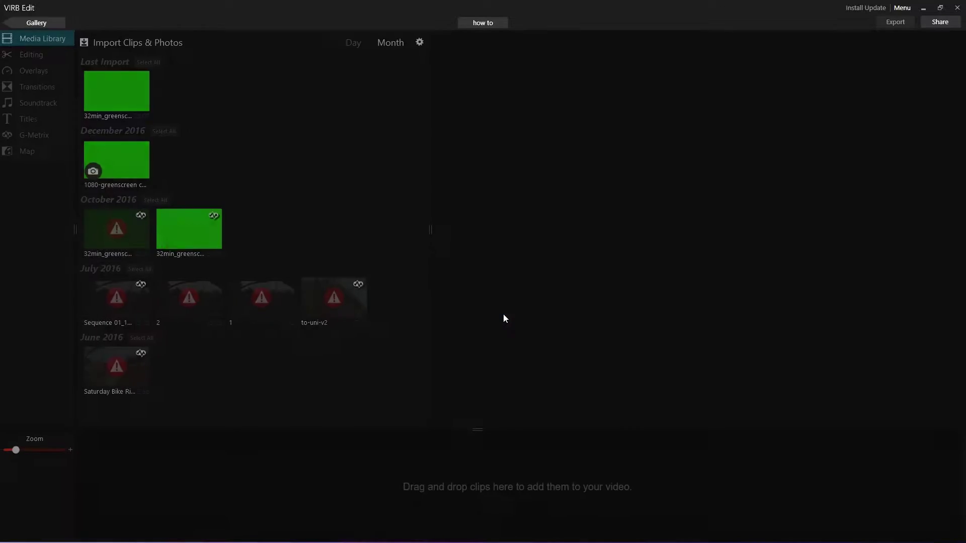
pyautogui.moveTo(147, 283); pyautogui.dragTo(131, 500)
# - Import the Trying_to_get_a_PR_on_the_Quarry_Hill G-Metrix log from the computer onto the greenscreen clip
pyautogui.click(59, 137)
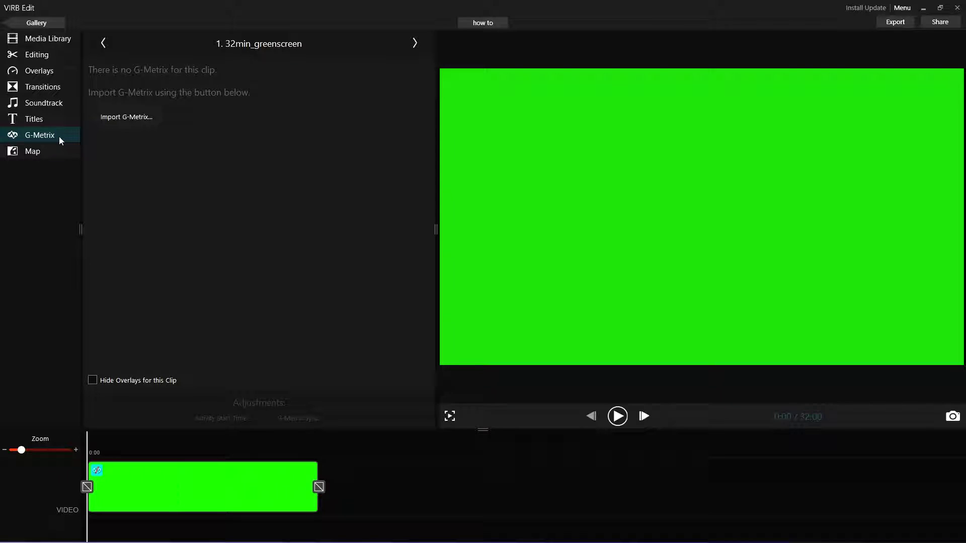
pyautogui.click(132, 116)
pyautogui.click(522, 318)
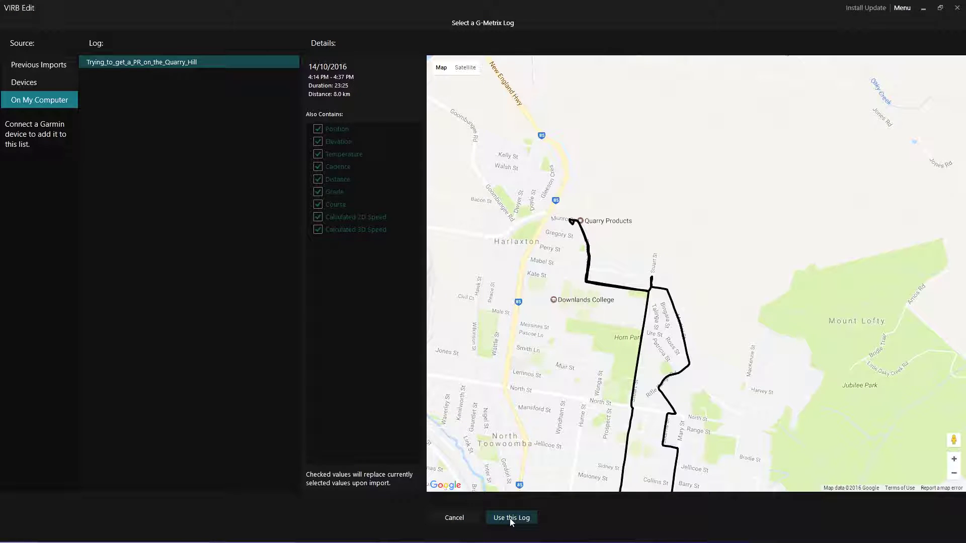
pyautogui.click(509, 518)
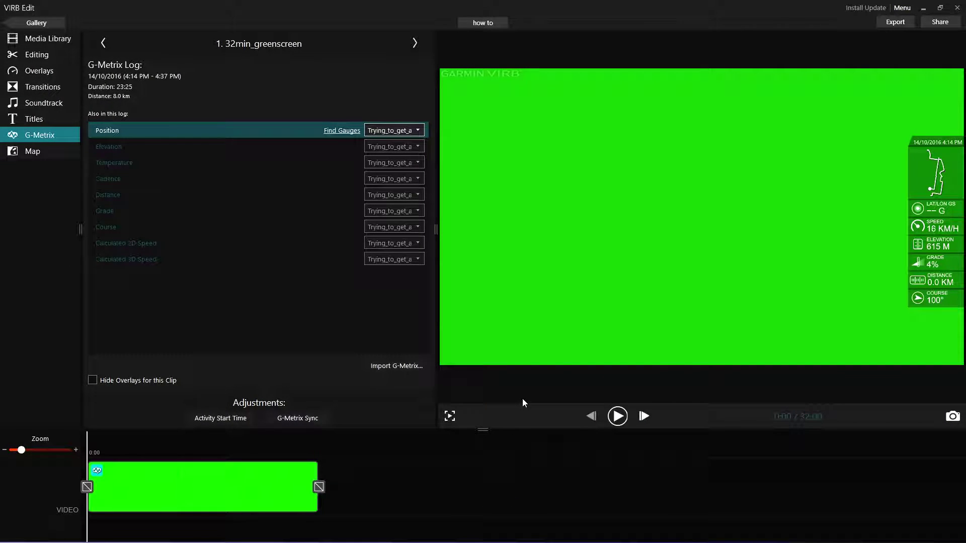
pyautogui.click(38, 70)
# - Try several overlay templates on the clip, including GARMIN, speedometer-map and speed-altitude graphs
pyautogui.click(263, 316)
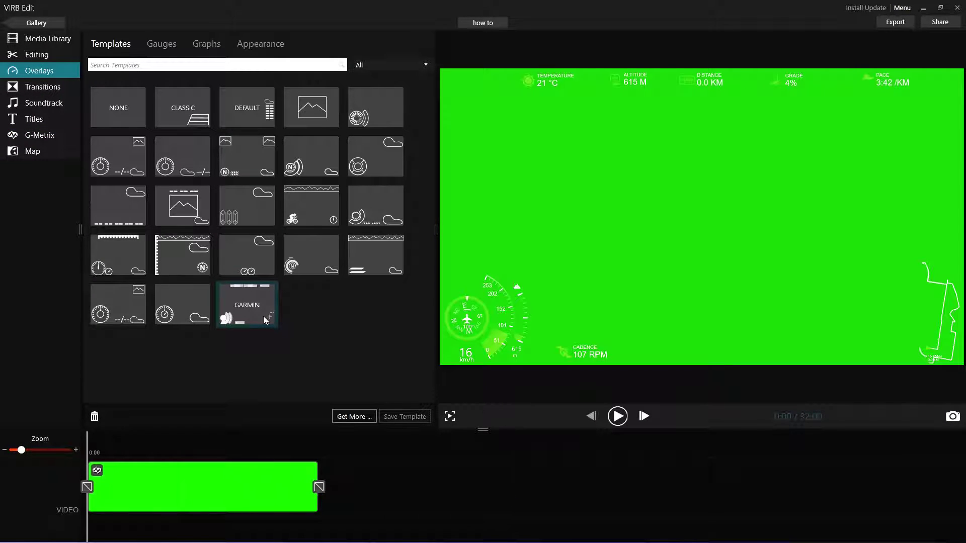
pyautogui.click(192, 309)
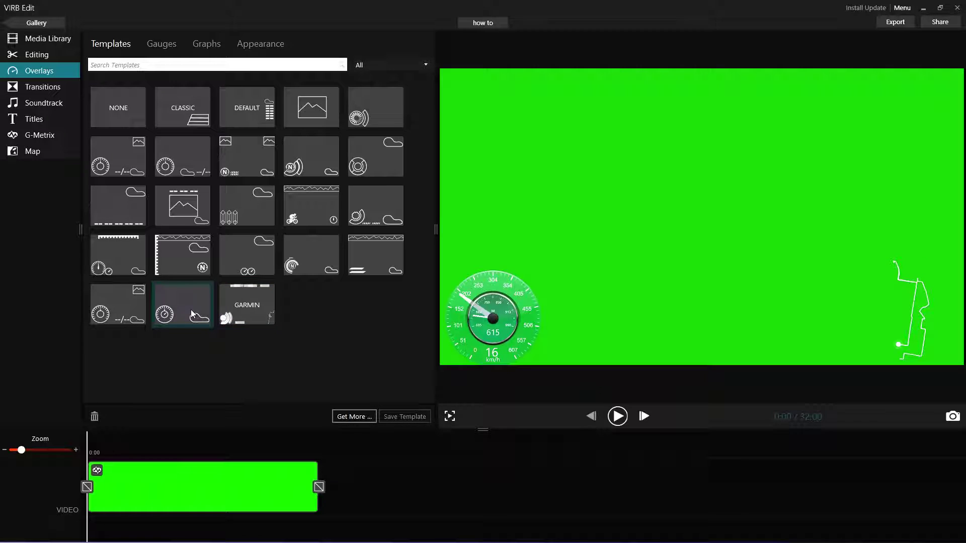
pyautogui.click(182, 275)
pyautogui.click(236, 265)
pyautogui.click(260, 174)
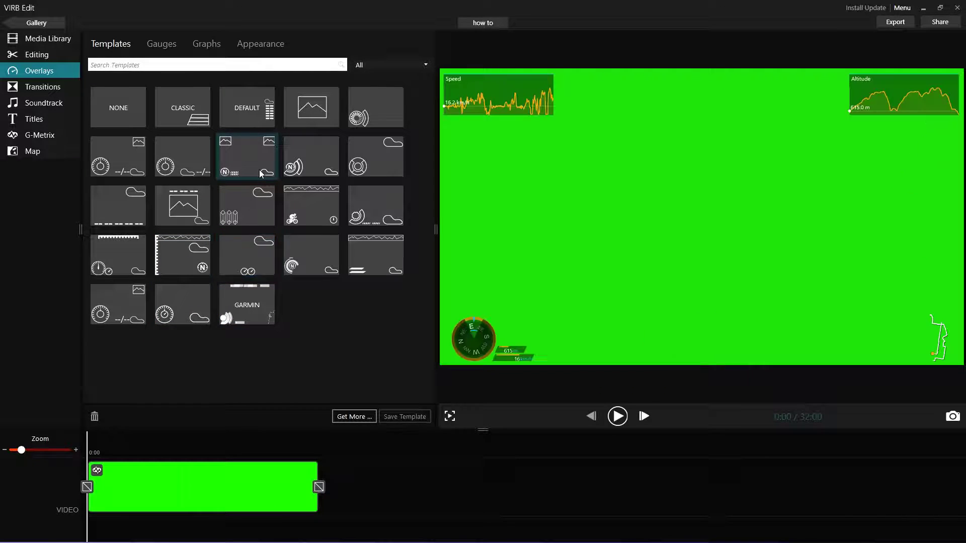
# - Download the HUD Tech 1 template from the Template Browser and apply it
pyautogui.click(354, 417)
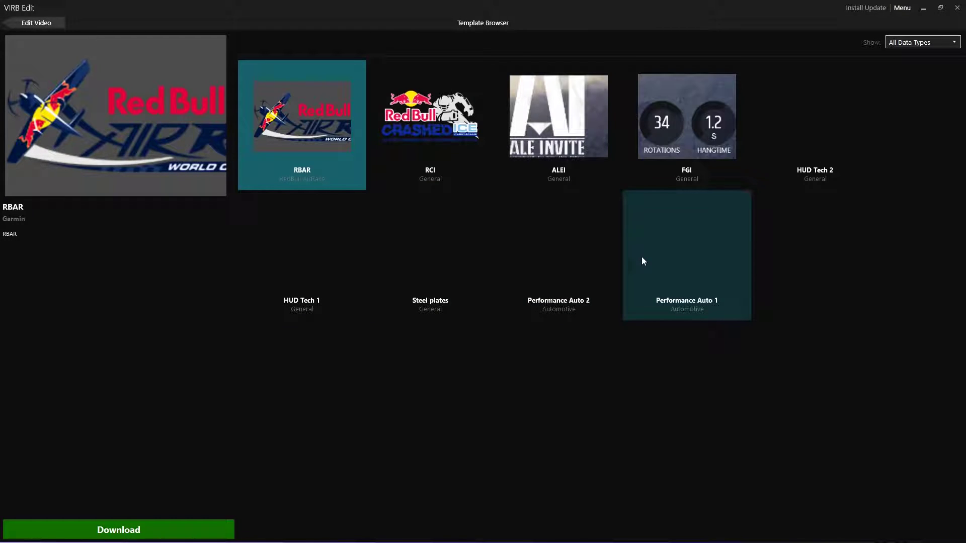
pyautogui.click(310, 273)
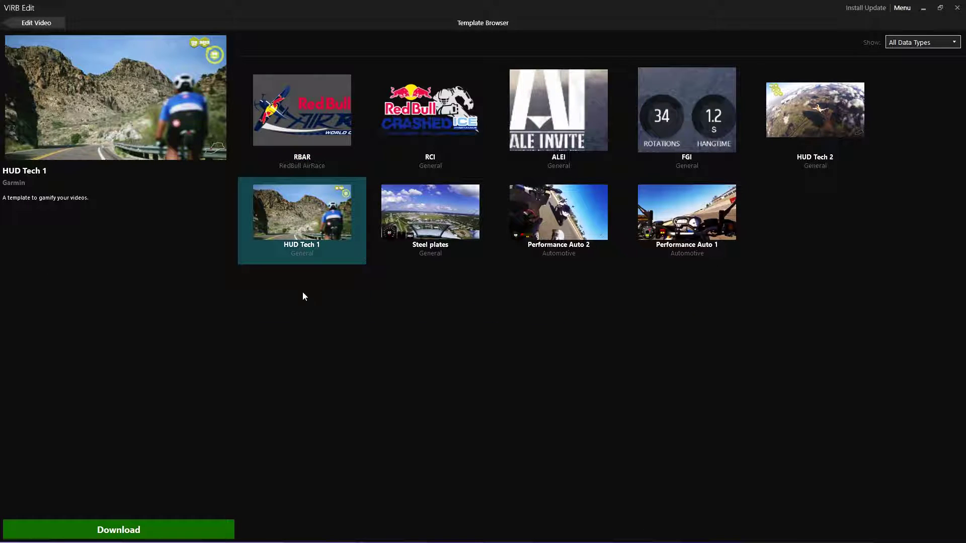
pyautogui.click(182, 527)
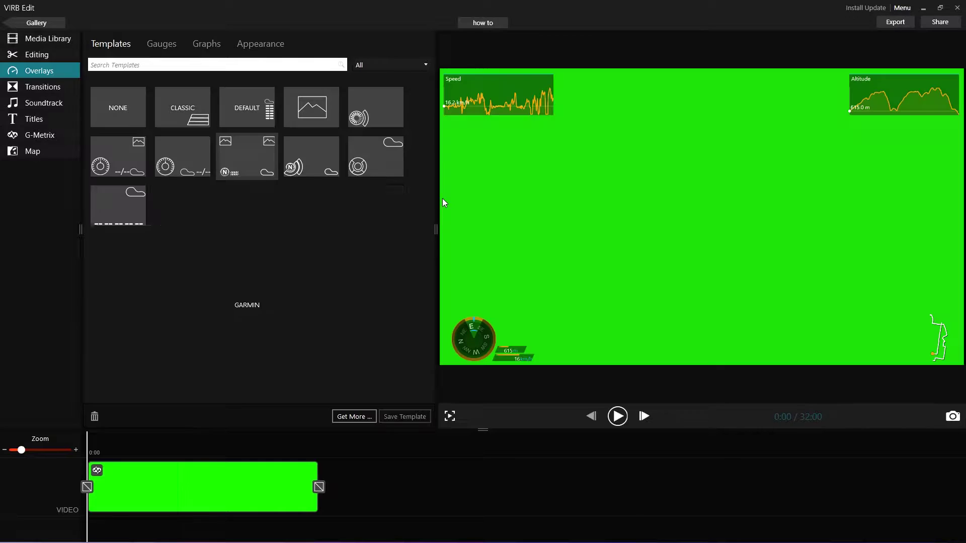
pyautogui.click(161, 44)
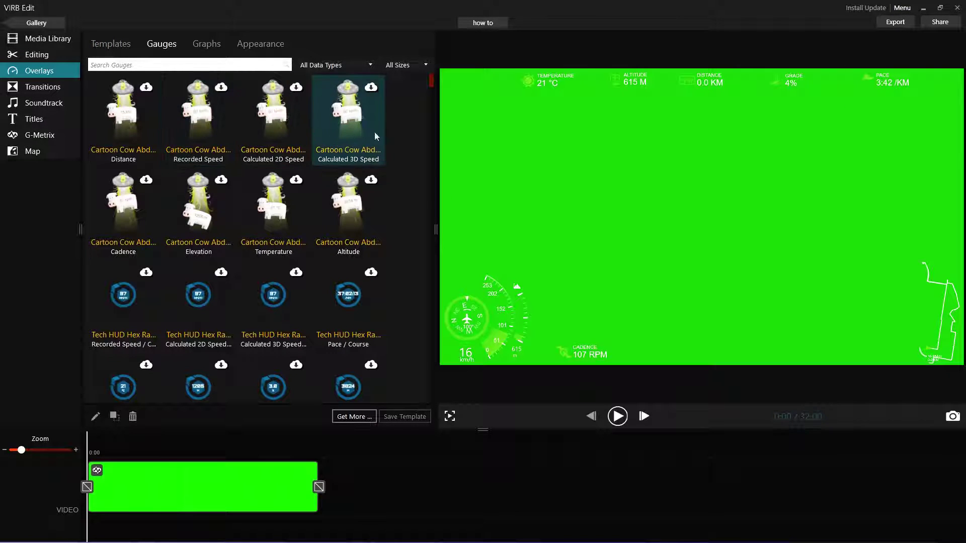
# - Place a compass speed dial at bottom centre, an Elevation bar gauge beside it, and a Calculated 2D Speed graph
pyautogui.scroll(-2, 383, 136)
pyautogui.scroll(-10, 398, 151)
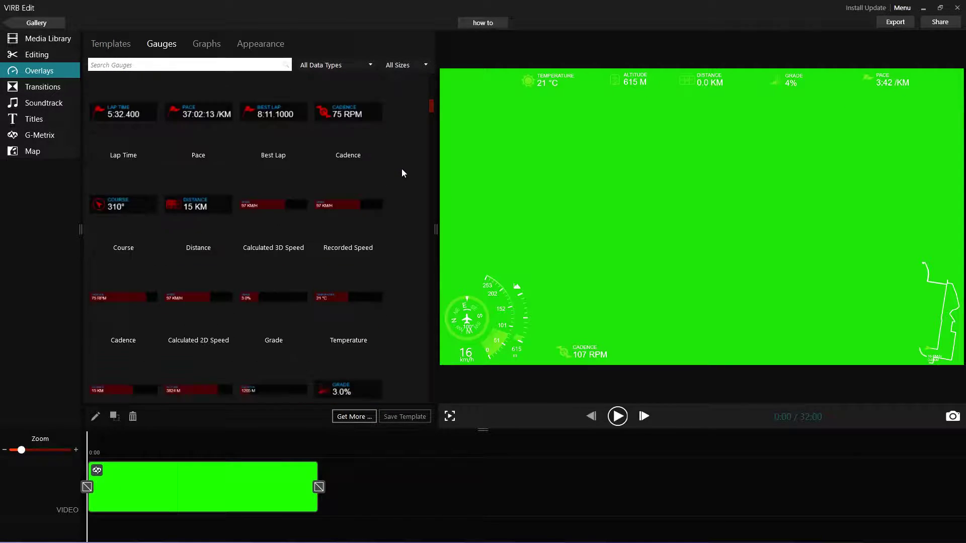
pyautogui.scroll(-3, 400, 170)
pyautogui.click(340, 335)
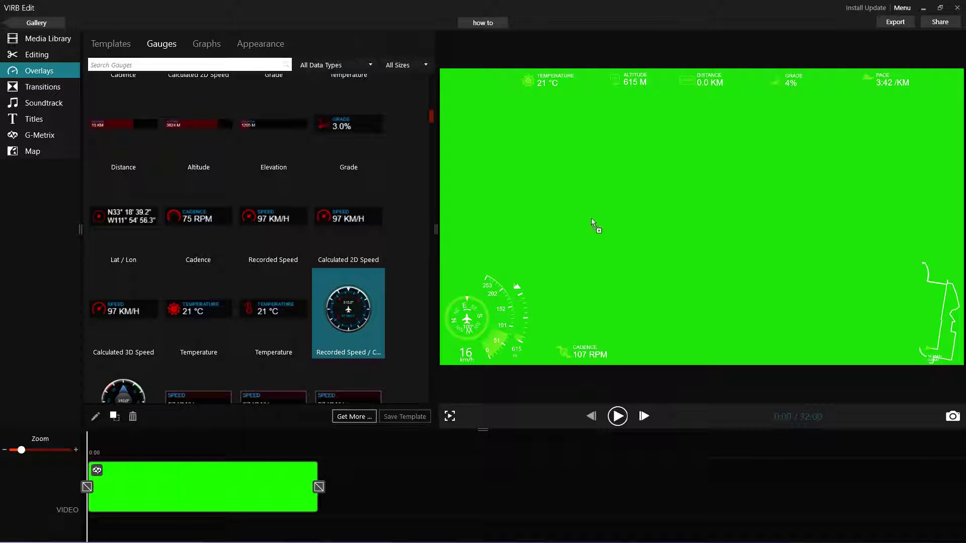
pyautogui.moveTo(695, 213); pyautogui.dragTo(656, 322)
pyautogui.scroll(-4, 279, 265)
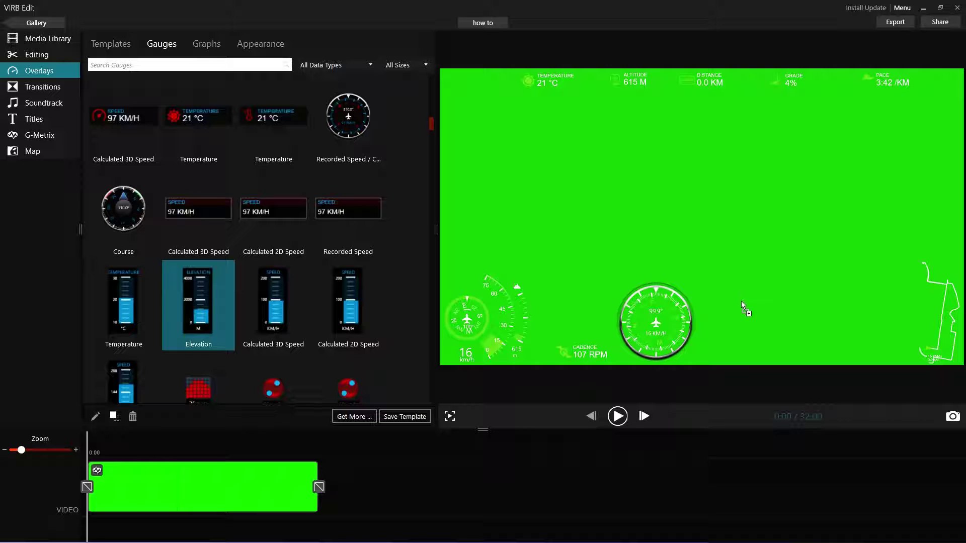
pyautogui.moveTo(742, 301); pyautogui.dragTo(741, 304)
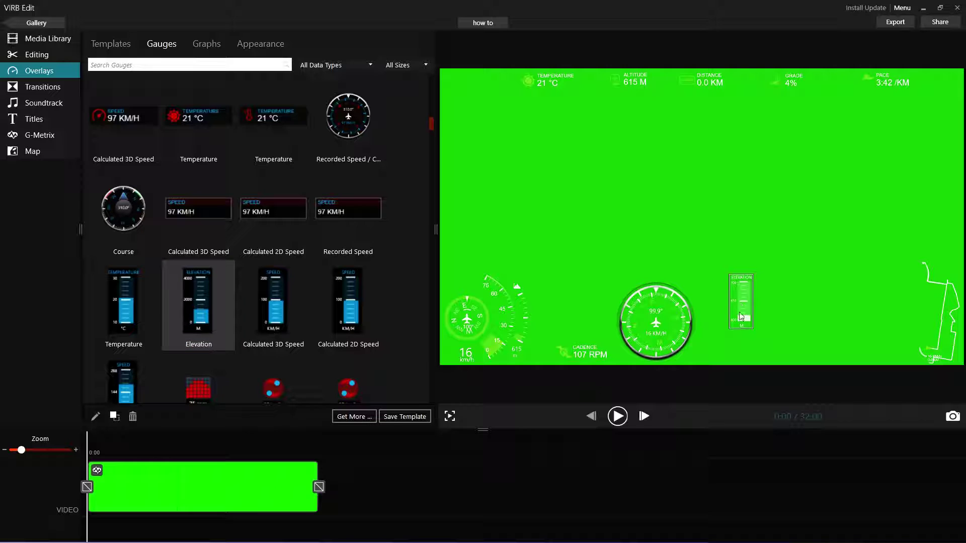
pyautogui.click(220, 49)
pyautogui.moveTo(229, 122); pyautogui.dragTo(513, 136)
# - Set the overlay's first accent colour to red and the second accent to light grey
pyautogui.click(265, 44)
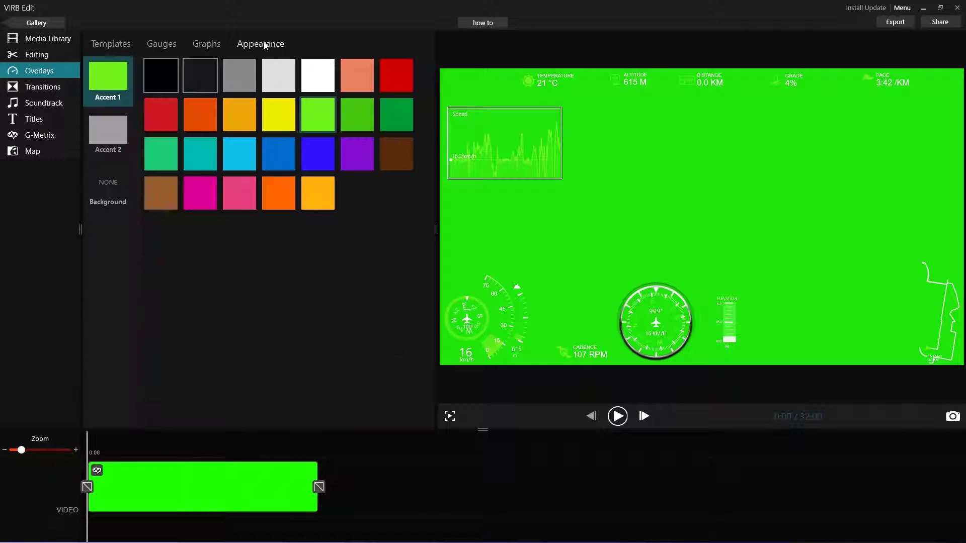
pyautogui.click(383, 79)
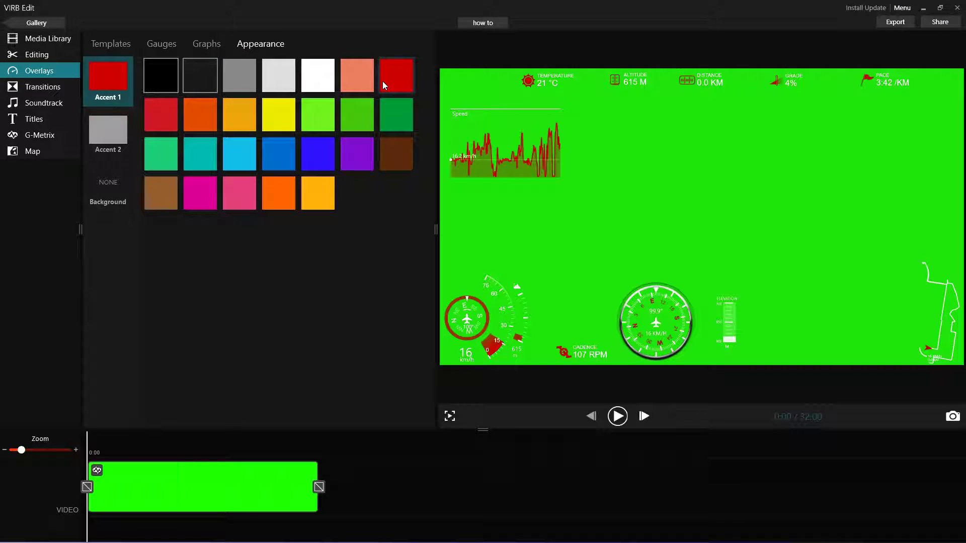
pyautogui.click(109, 141)
pyautogui.click(188, 195)
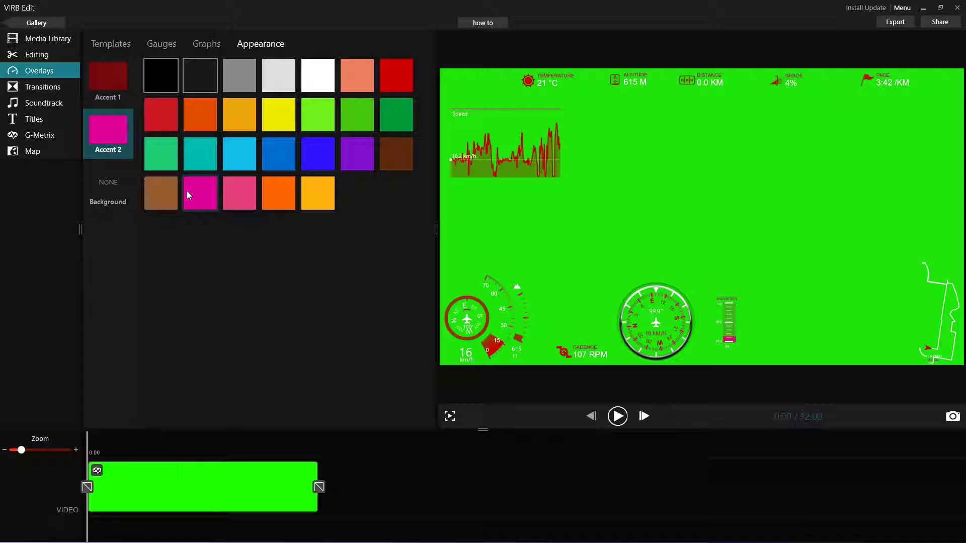
pyautogui.click(174, 195)
pyautogui.click(283, 92)
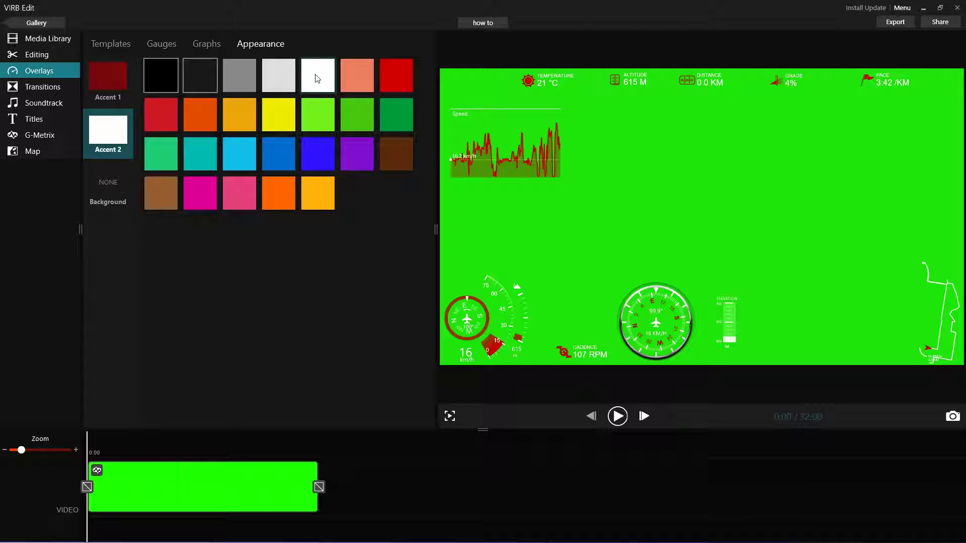
# - Make the gauge backgrounds white, then return to the Media Library
pyautogui.click(109, 183)
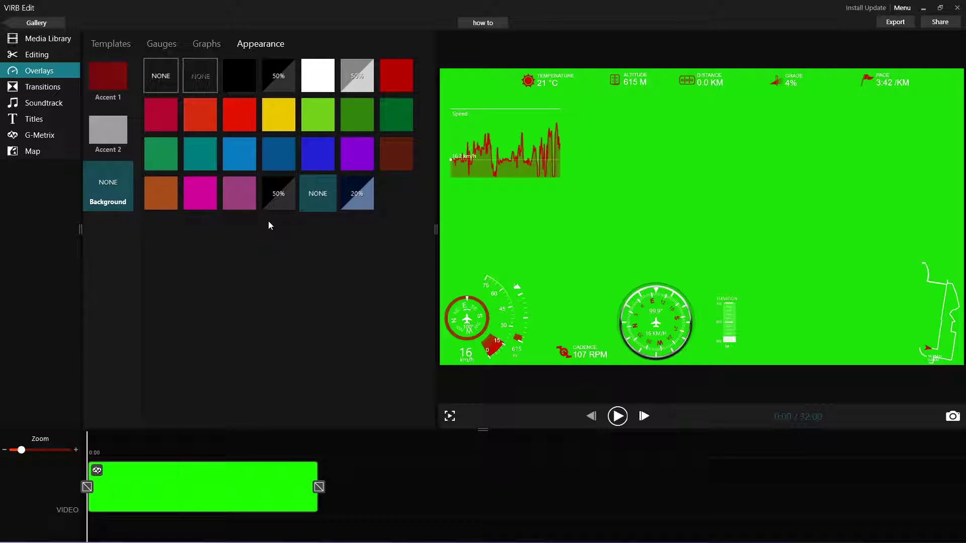
pyautogui.click(340, 196)
pyautogui.click(229, 162)
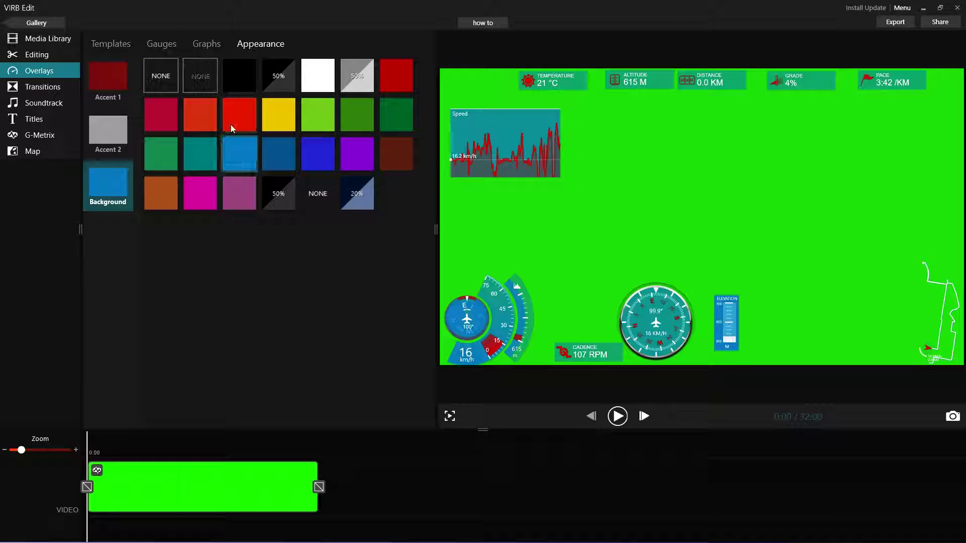
pyautogui.click(318, 76)
pyautogui.click(47, 39)
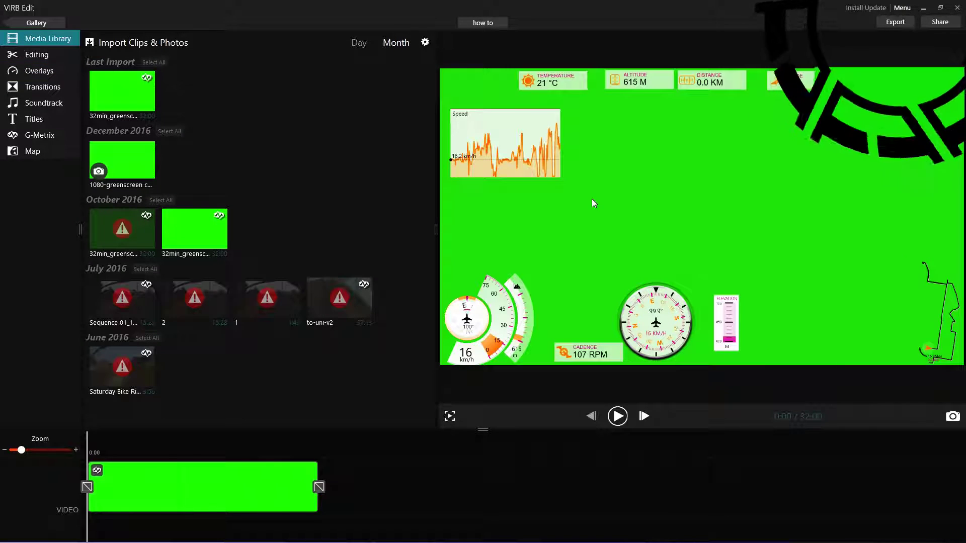
# - Export 'how to' as MP4 with HD 1080p resolution, 30 FPS and Medium target quality
pyautogui.click(898, 23)
pyautogui.click(461, 227)
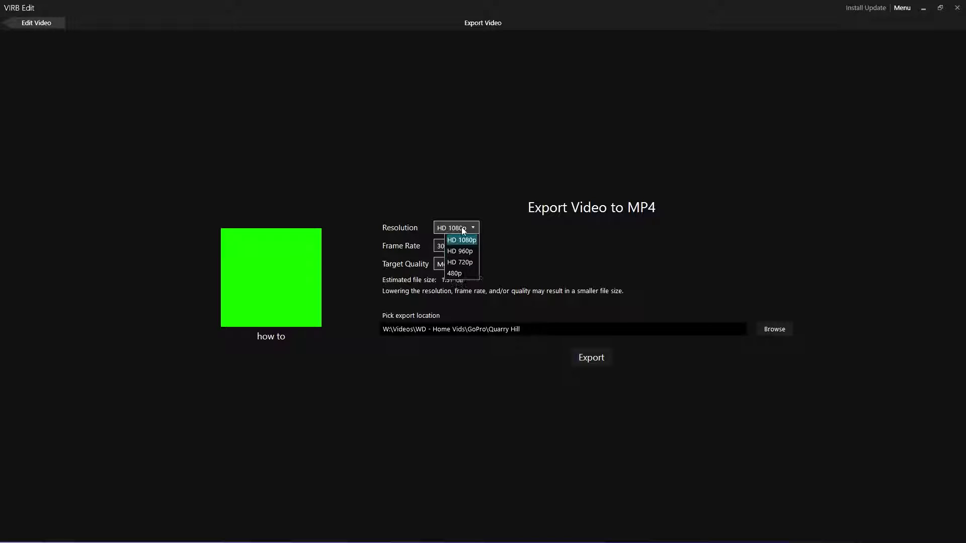
pyautogui.click(462, 240)
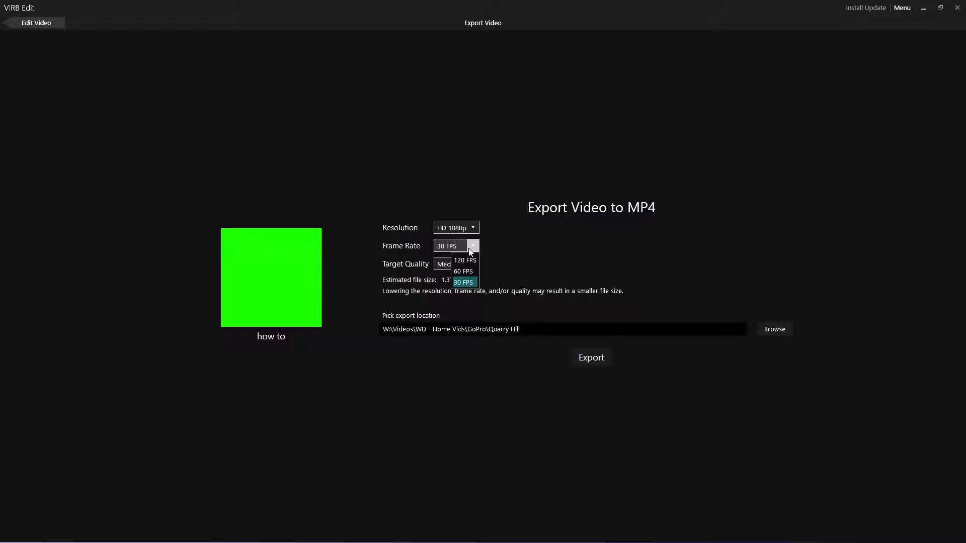
pyautogui.click(471, 262)
pyautogui.click(468, 294)
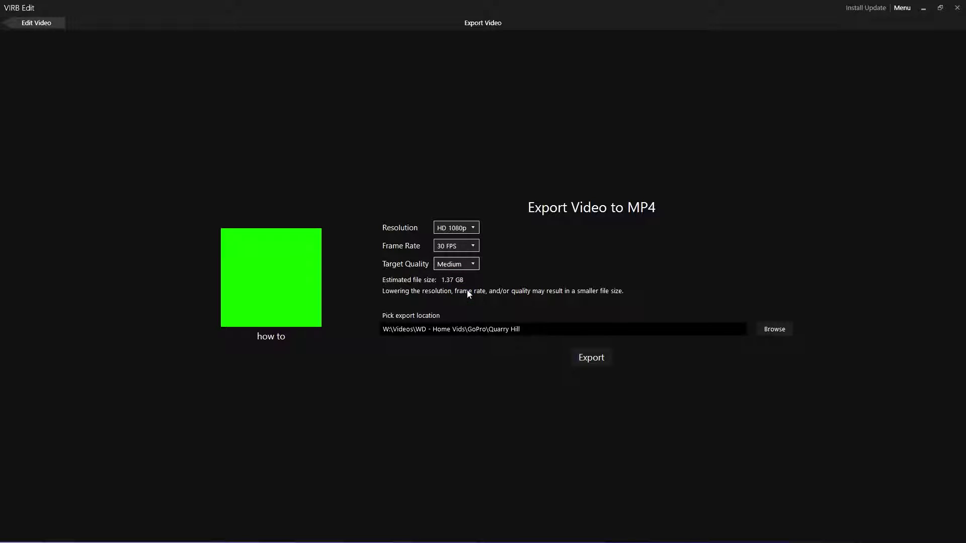
pyautogui.click(594, 360)
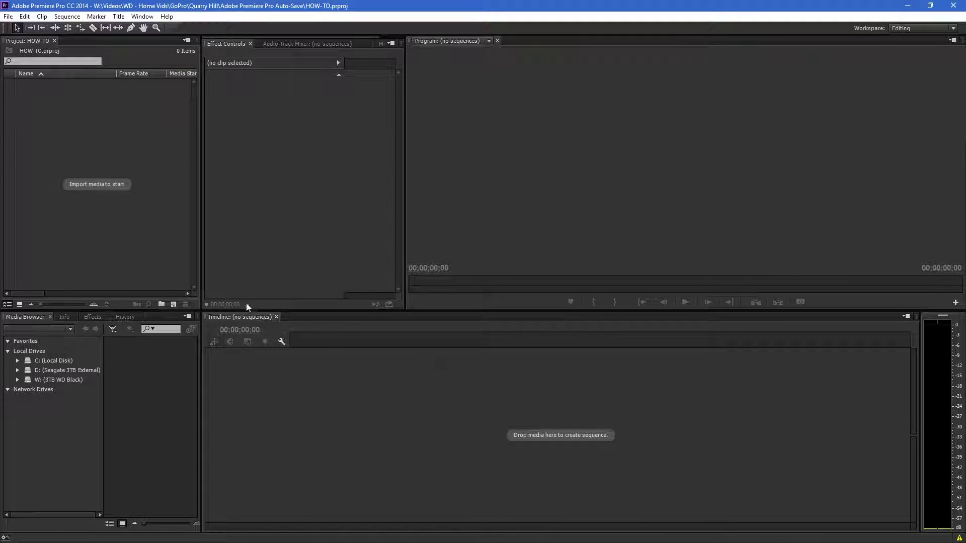
# - Drag green-screen.mp4, 20161014_1611250.MOV and Kasger - Reflections.mp3 into the HOW-TO Project panel
pyautogui.moveTo(428, 363); pyautogui.dragTo(165, 288)
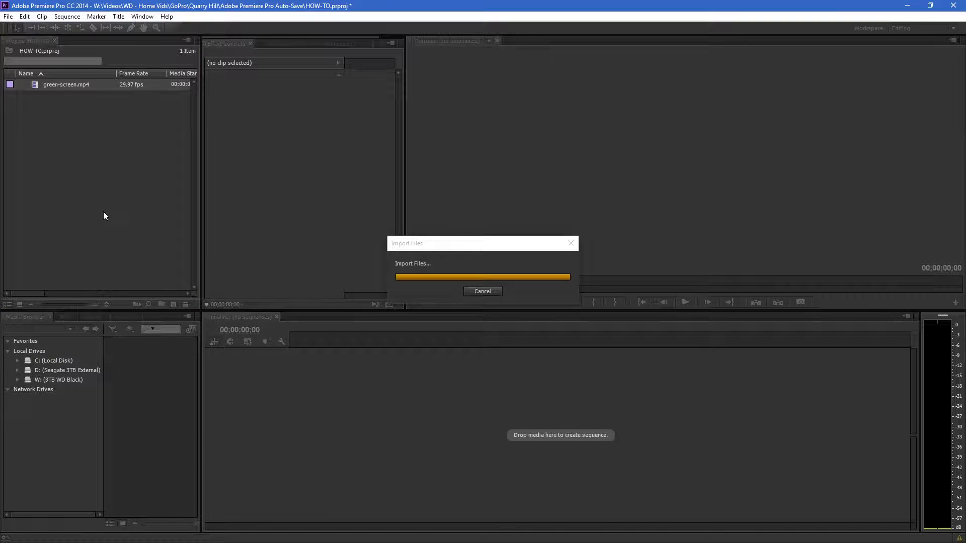
pyautogui.click(65, 189)
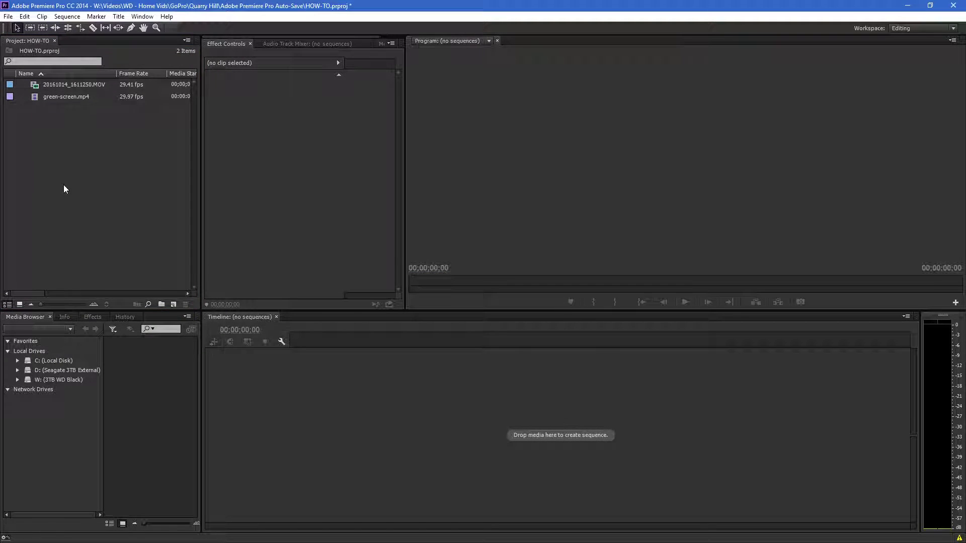
pyautogui.moveTo(0, 190); pyautogui.dragTo(93, 192)
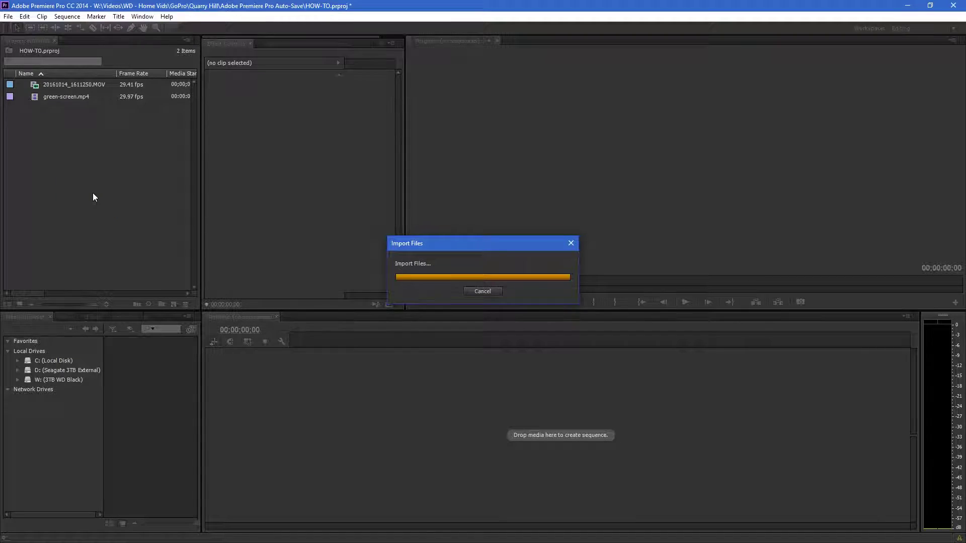
pyautogui.click(107, 195)
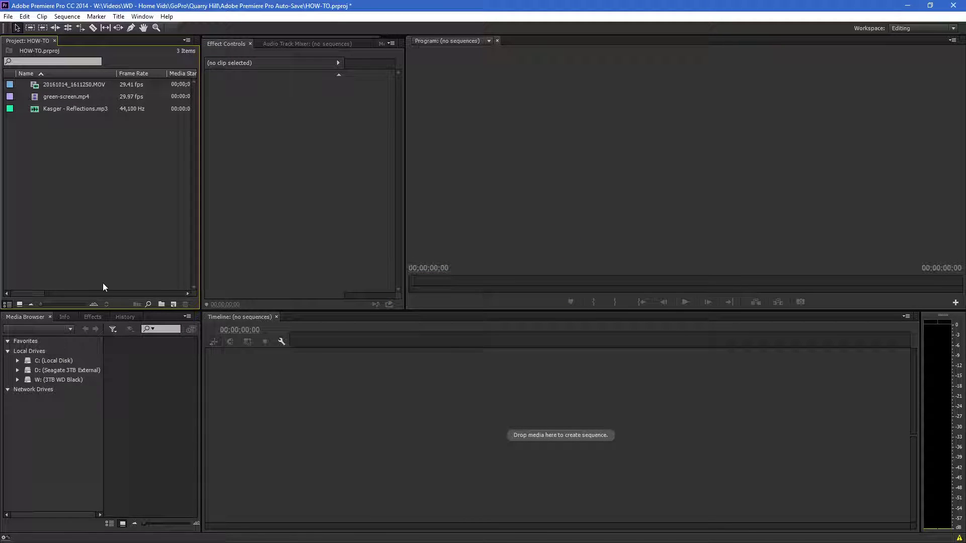
pyautogui.click(34, 98)
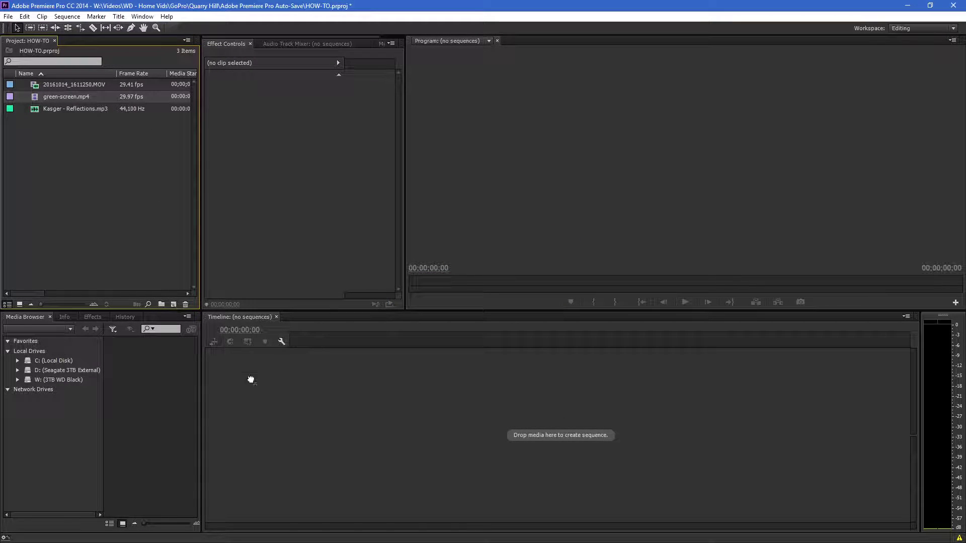
# - Create a sequence from green-screen.mp4, with the ride MOV on Video 1 and the overlay on Video 2
pyautogui.moveTo(251, 380); pyautogui.dragTo(255, 363)
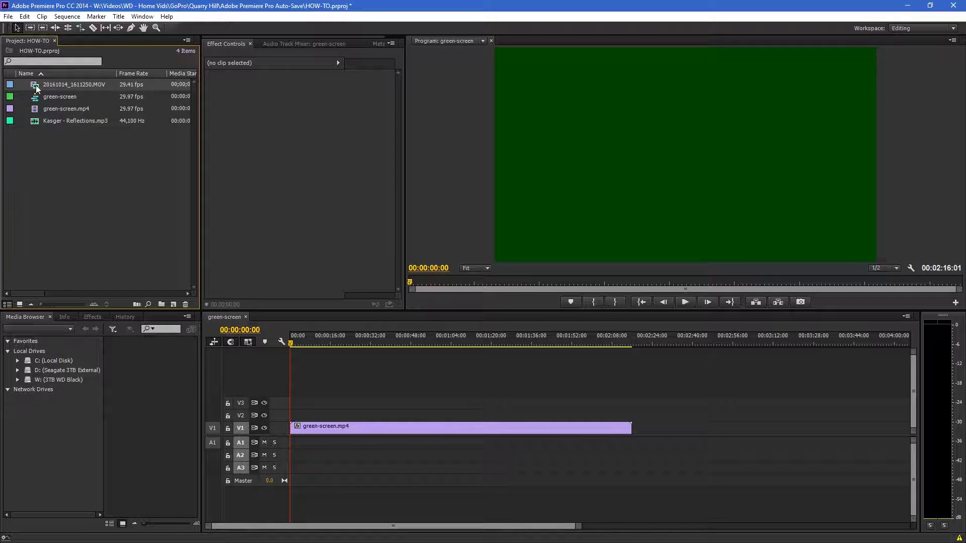
pyautogui.moveTo(36, 89); pyautogui.dragTo(387, 412)
pyautogui.click(334, 427)
pyautogui.click(398, 414)
pyautogui.click(374, 397)
# - Expand the Video 1 and Video 2 tracks and move the playhead to 00:00:23:06
pyautogui.doubleClick(276, 414)
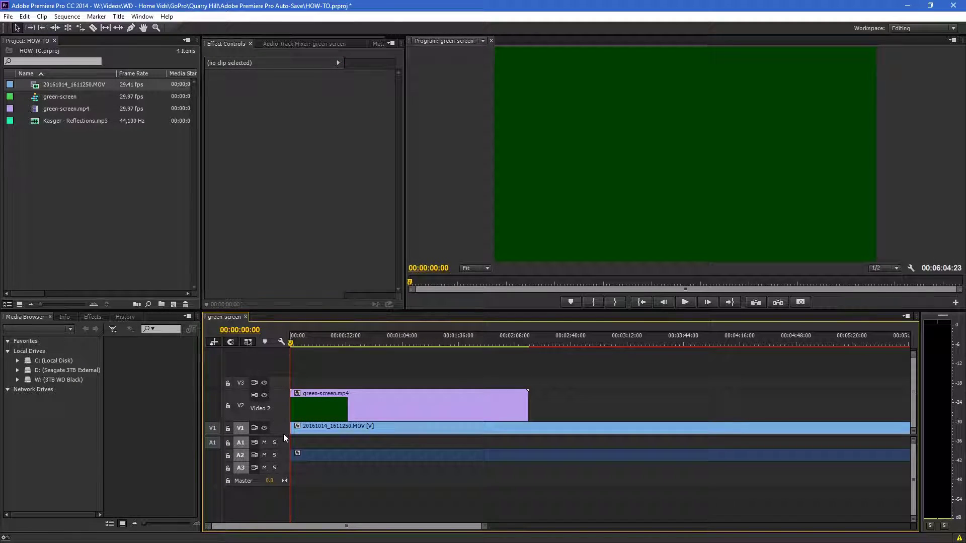
pyautogui.doubleClick(285, 430)
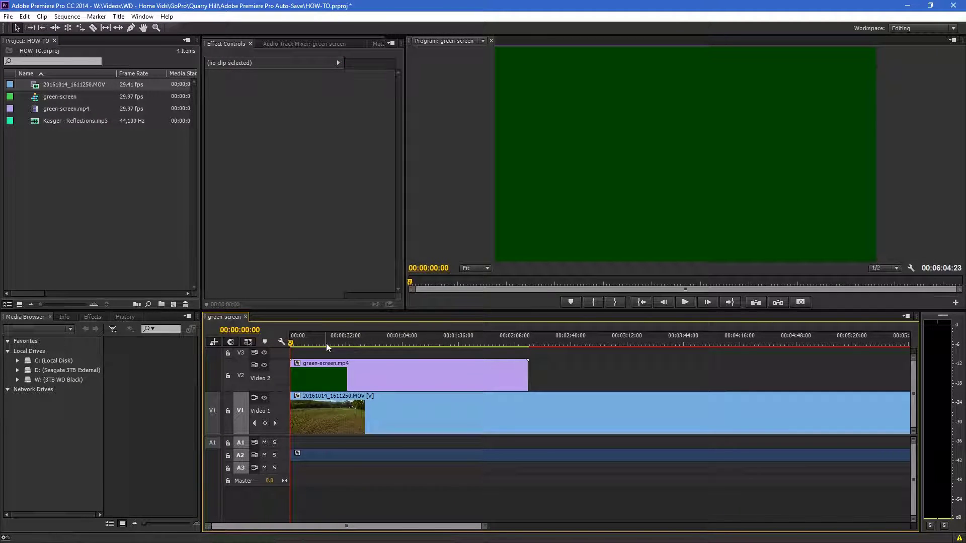
pyautogui.moveTo(326, 343); pyautogui.dragTo(331, 345)
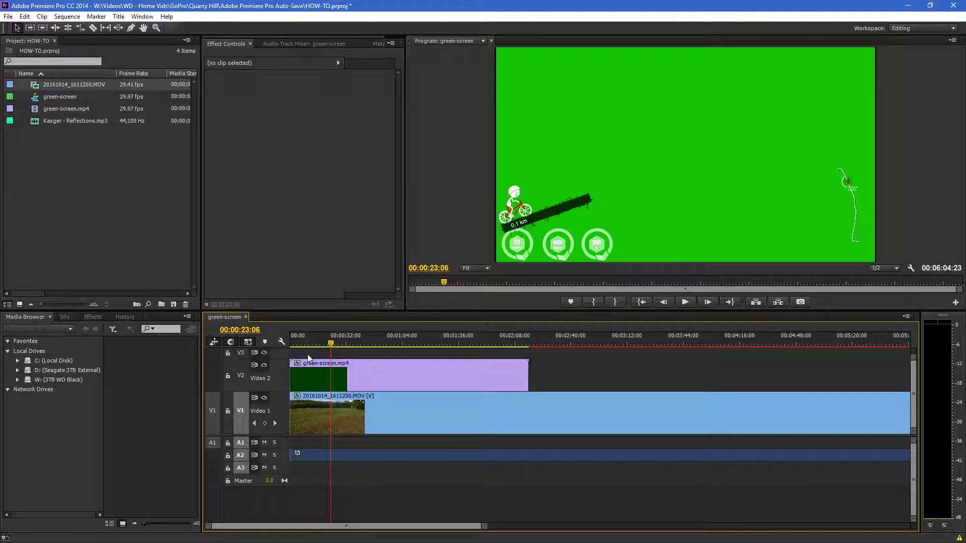
# - Apply Ultra Key to the green-screen.mp4 overlay and sample its green backdrop as the key colour
pyautogui.click(93, 316)
pyautogui.click(85, 328)
pyautogui.write('ULTRA KEY')
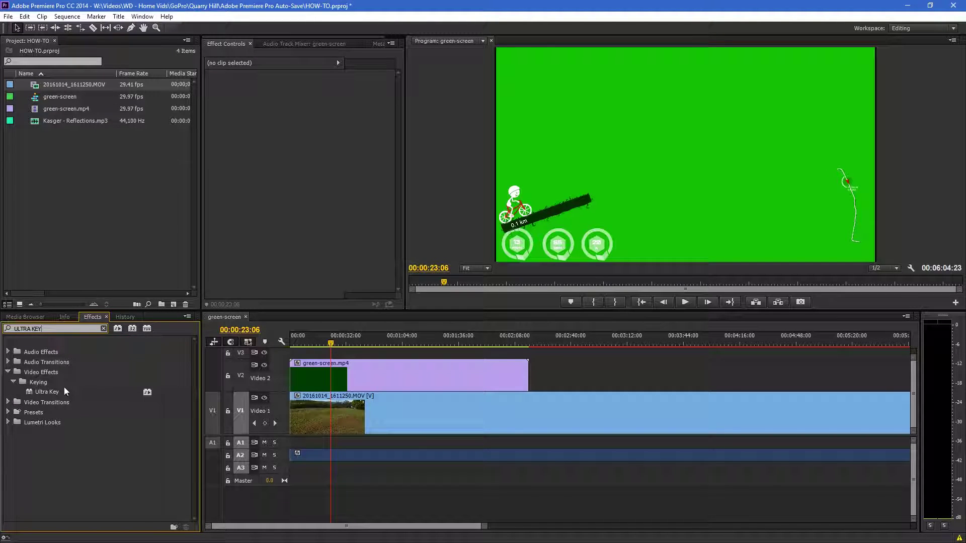
pyautogui.moveTo(65, 392); pyautogui.dragTo(362, 373)
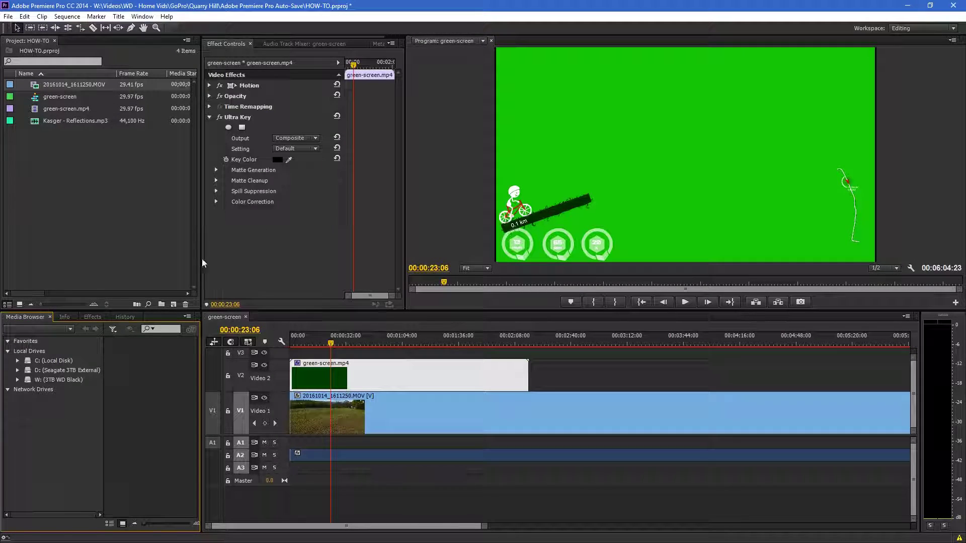
pyautogui.click(289, 160)
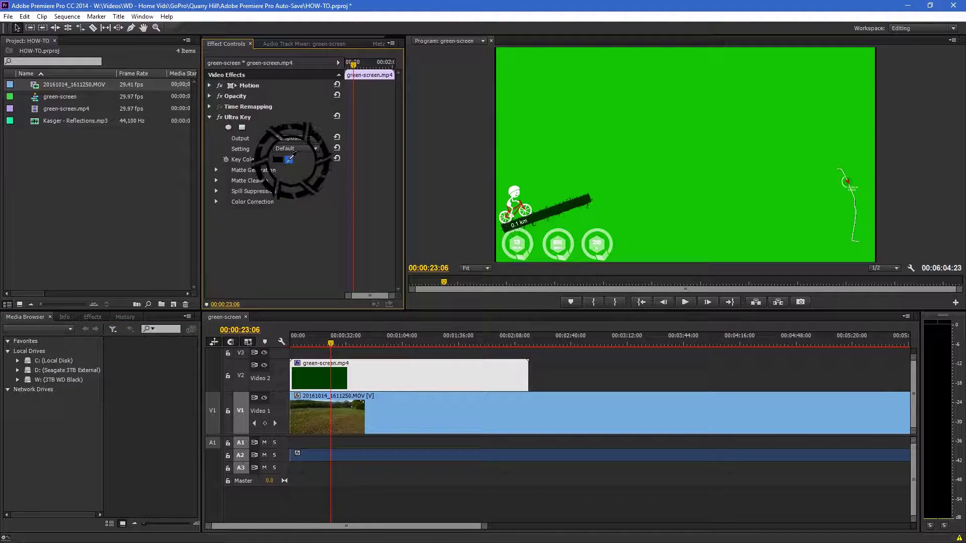
pyautogui.click(582, 120)
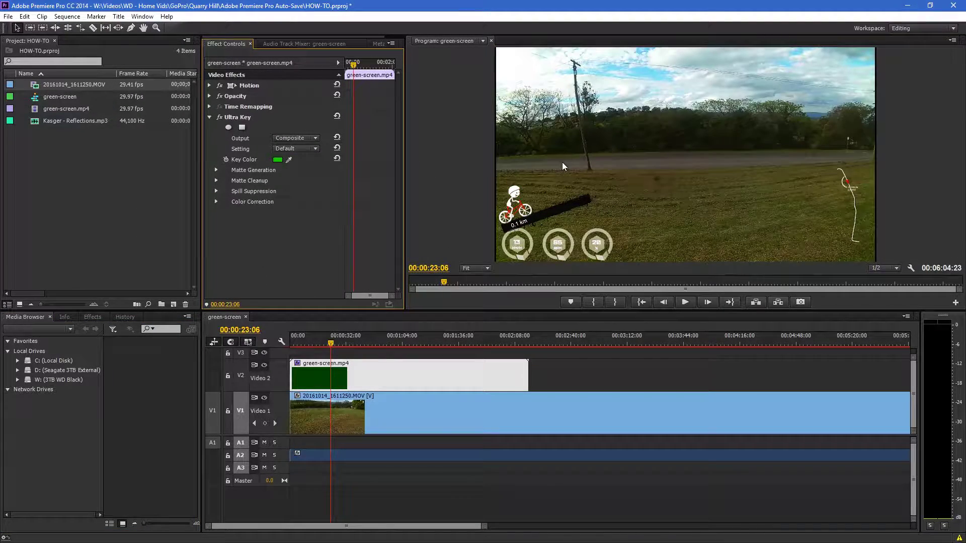
pyautogui.moveTo(416, 312); pyautogui.dragTo(436, 345)
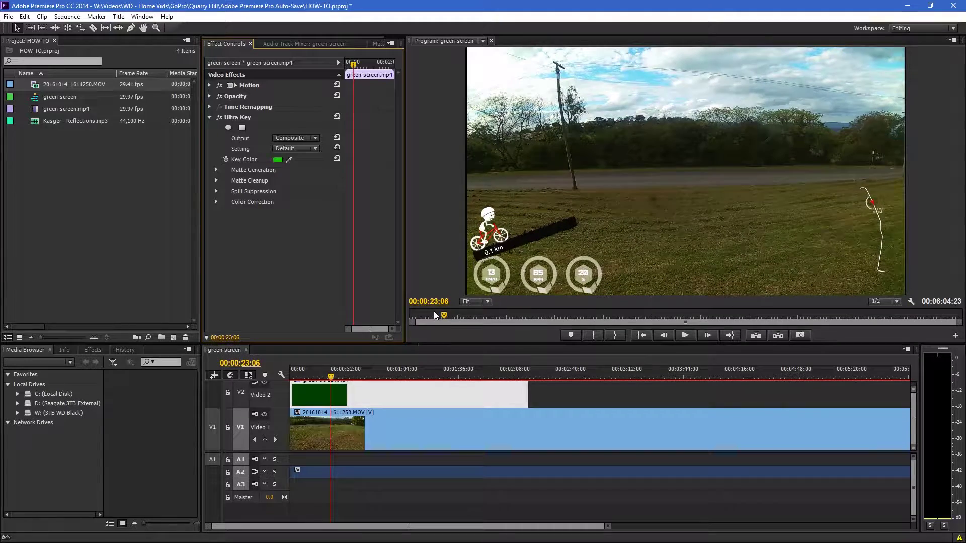
# - Set the overlay's Motion scale to 103
pyautogui.click(210, 85)
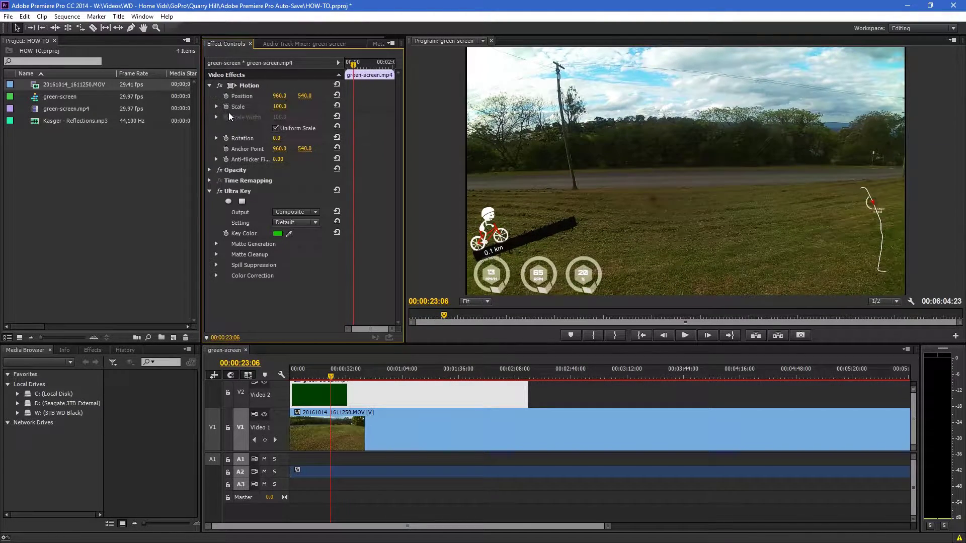
pyautogui.click(280, 106)
pyautogui.write('103')
pyautogui.press('Return')
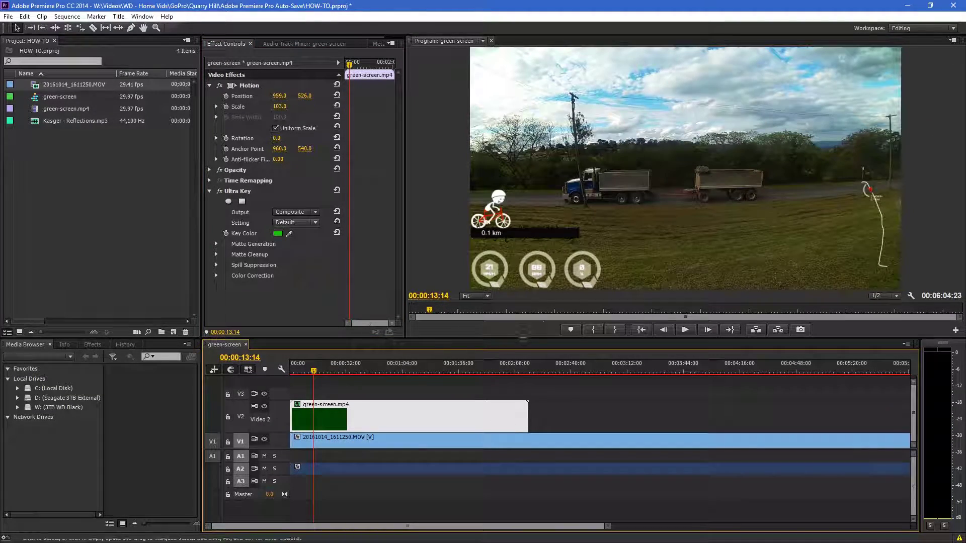
# - Mark 00:00:13:14 and 00:00:39:06, then slide the overlay about 25 seconds later
pyautogui.click(588, 269)
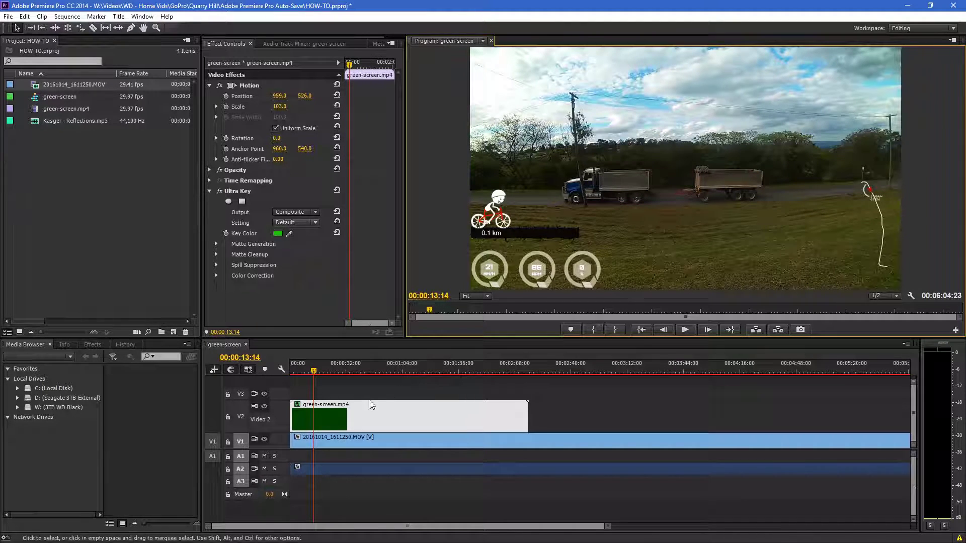
pyautogui.click(576, 328)
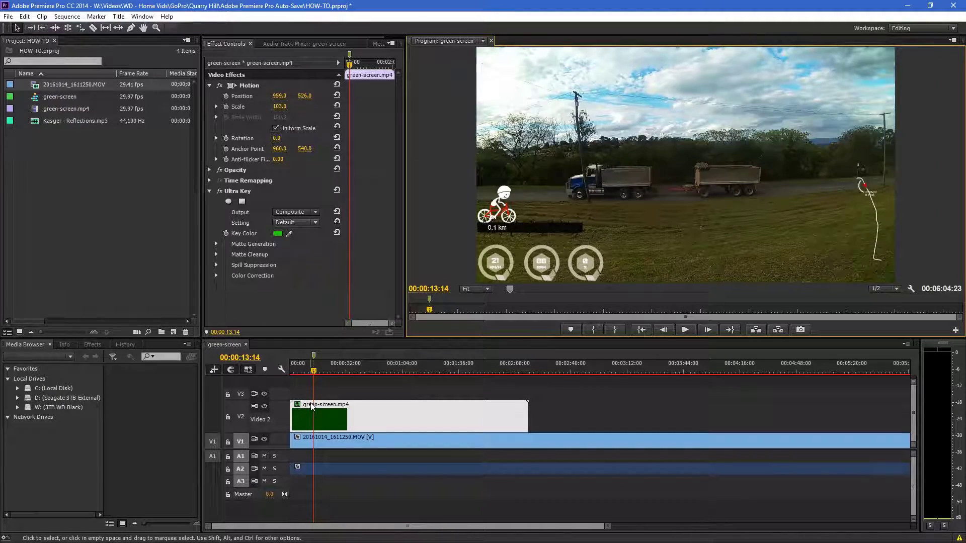
pyautogui.moveTo(353, 371); pyautogui.dragTo(360, 372)
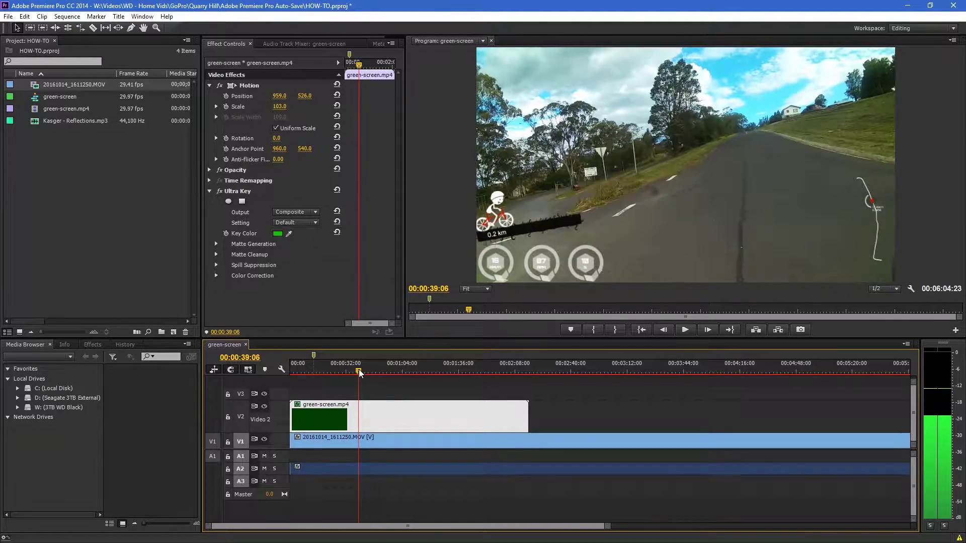
pyautogui.click(574, 330)
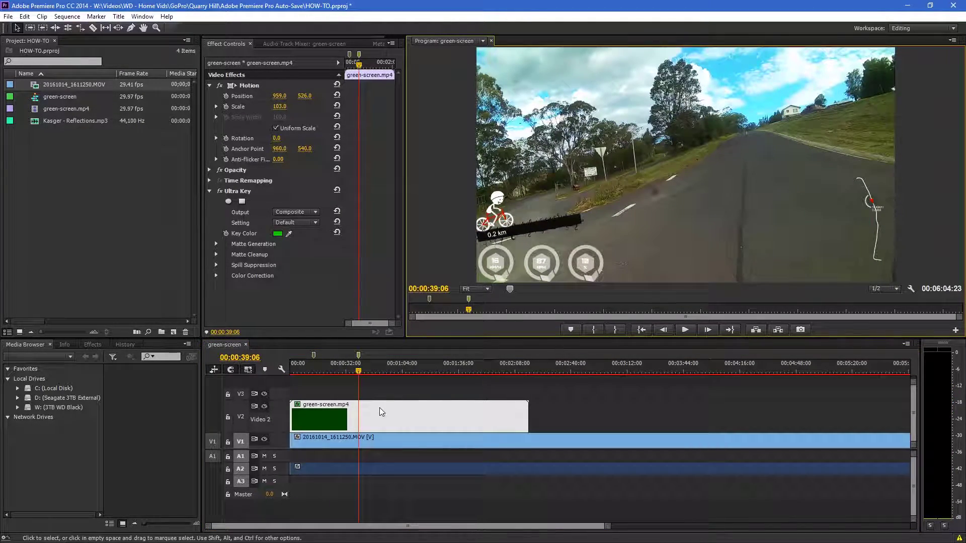
pyautogui.moveTo(355, 371); pyautogui.dragTo(314, 370)
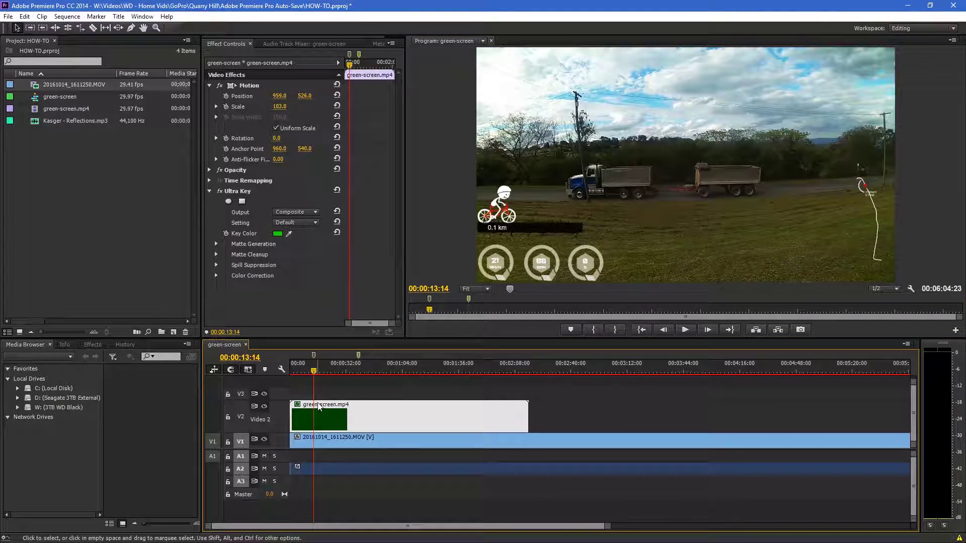
pyautogui.moveTo(315, 405); pyautogui.dragTo(363, 406)
pyautogui.click(334, 372)
# - Cut the ride footage at the overlay's start and delete the piece before the cut
pyautogui.press('c')
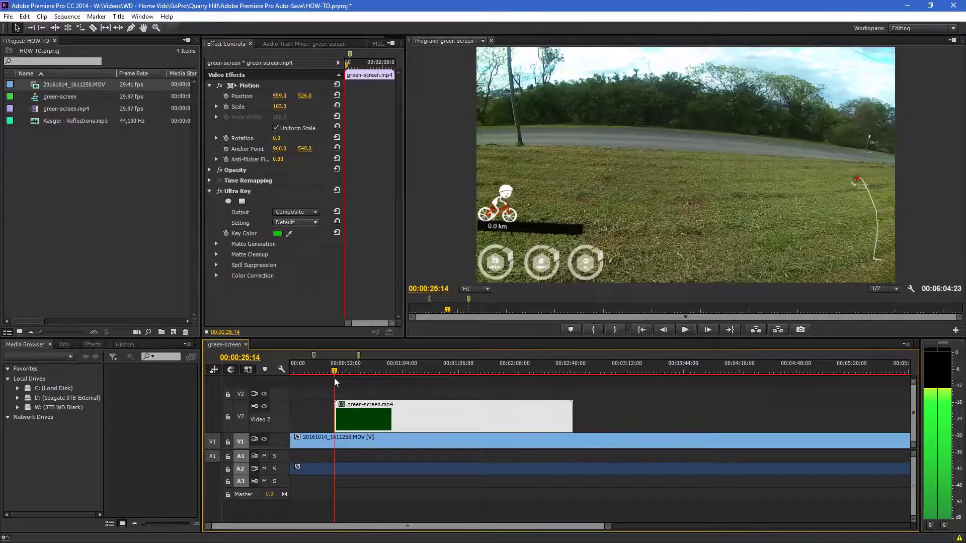
pyautogui.click(334, 441)
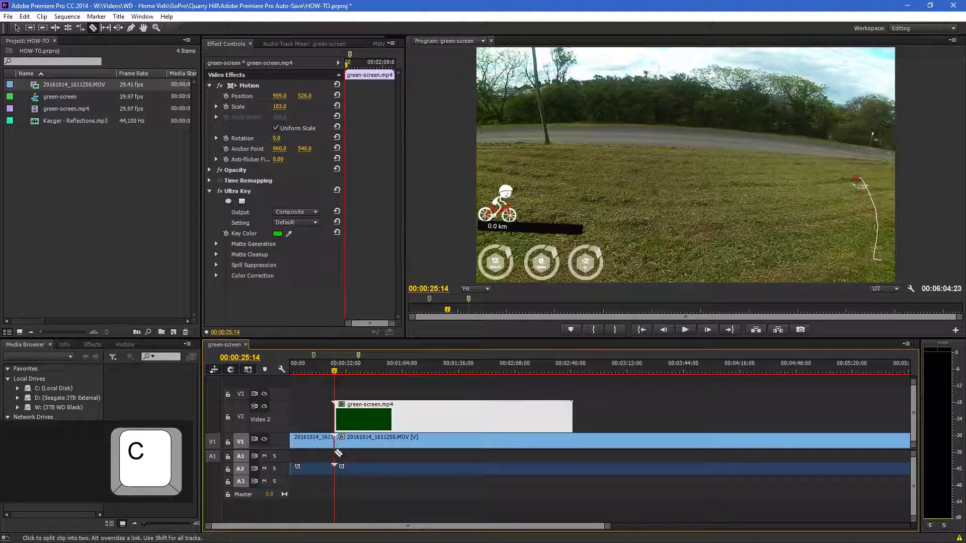
pyautogui.press('v')
pyautogui.click(312, 441)
pyautogui.press('Delete')
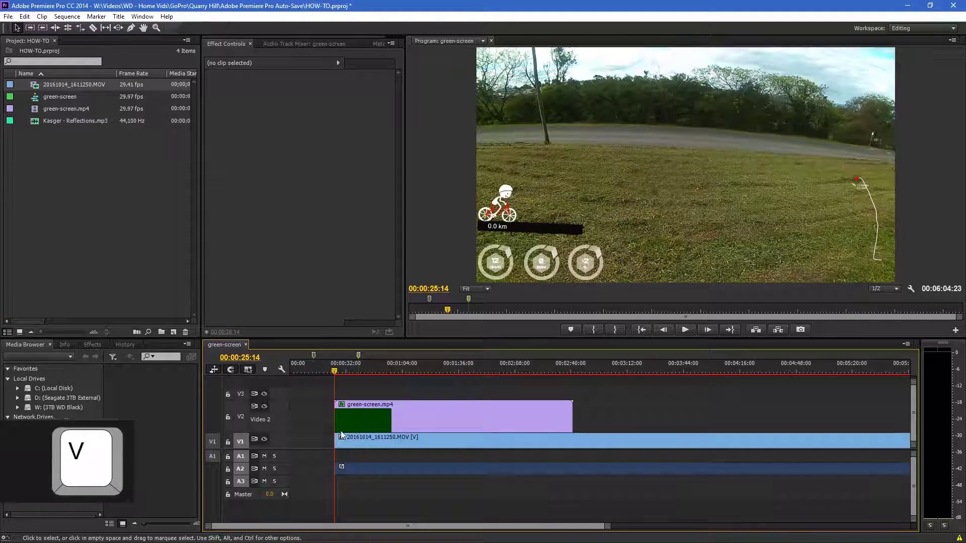
# - Move both clips back to 00:00:00:00 and scrub to around 00:00:13:14 to check sync
pyautogui.click(417, 438)
pyautogui.moveTo(390, 431); pyautogui.dragTo(385, 431)
pyautogui.press('Home')
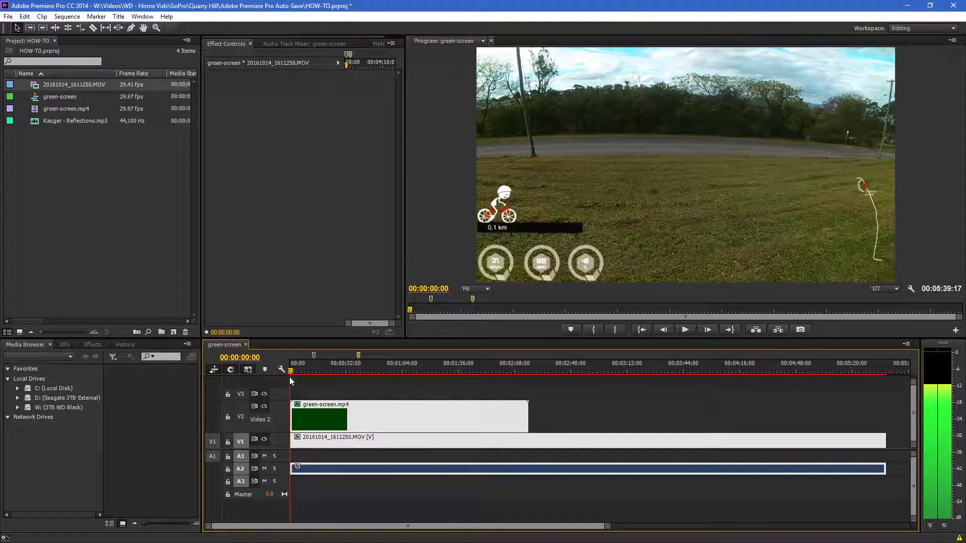
pyautogui.moveTo(291, 373); pyautogui.dragTo(325, 375)
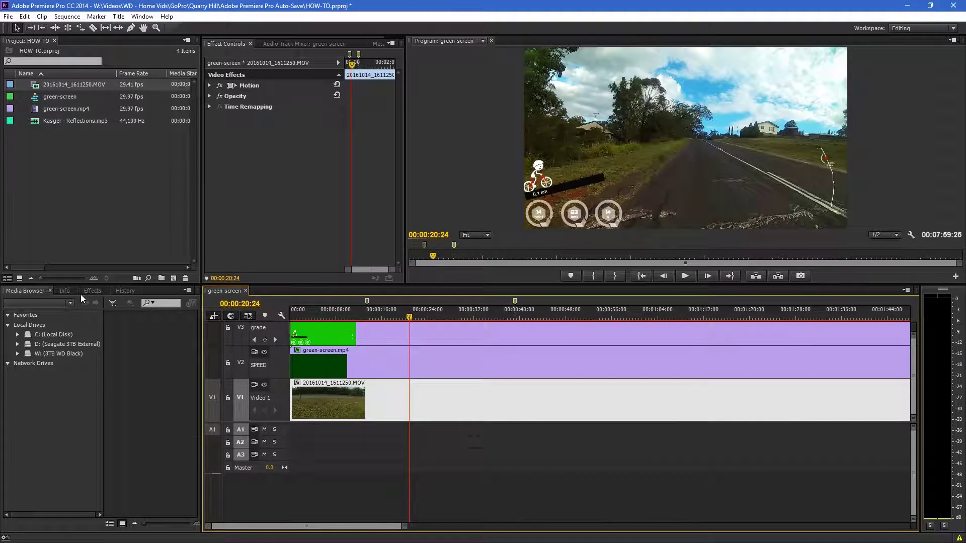
# - Apply RGB Curves to the ride footage and bend the Master curve into an S for contrast
pyautogui.write('CURVES')
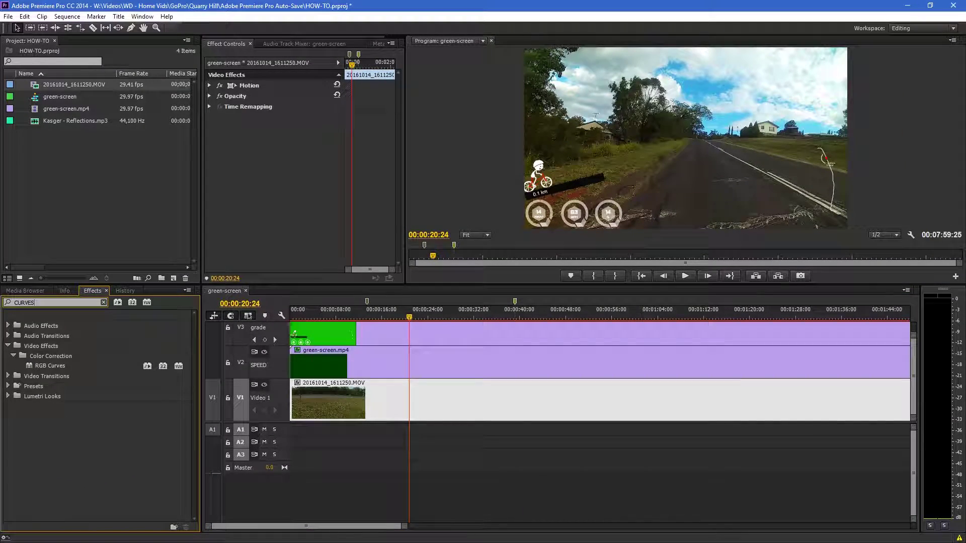
pyautogui.moveTo(30, 370); pyautogui.dragTo(347, 394)
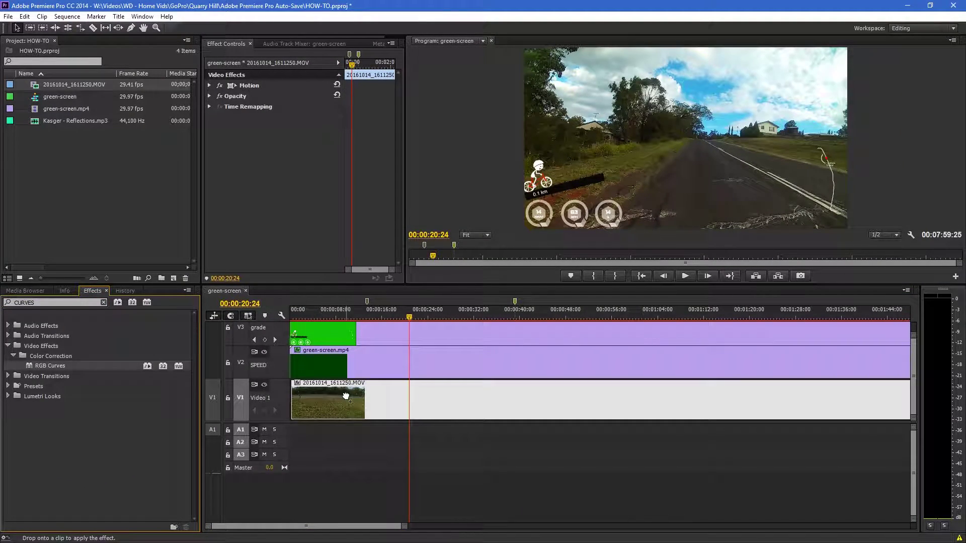
pyautogui.click(26, 291)
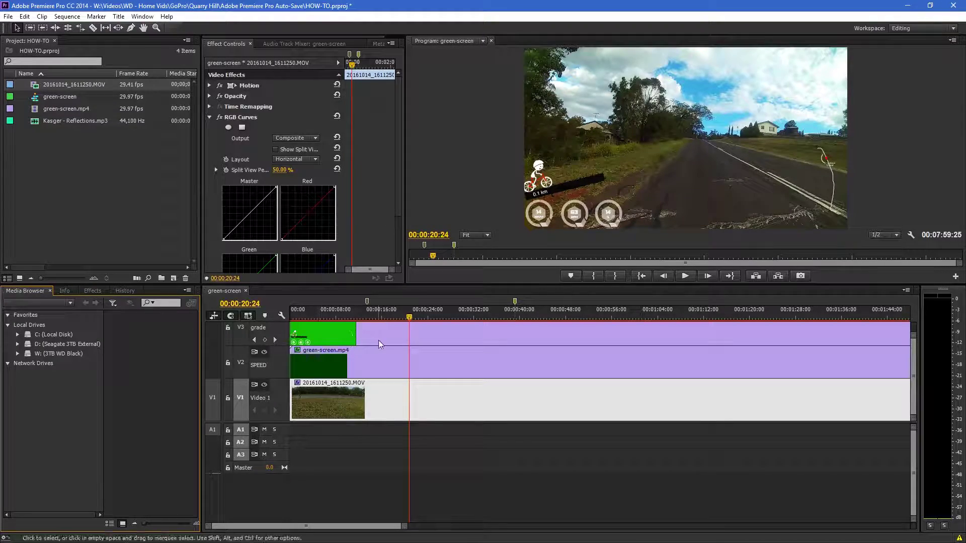
pyautogui.moveTo(311, 284); pyautogui.dragTo(311, 352)
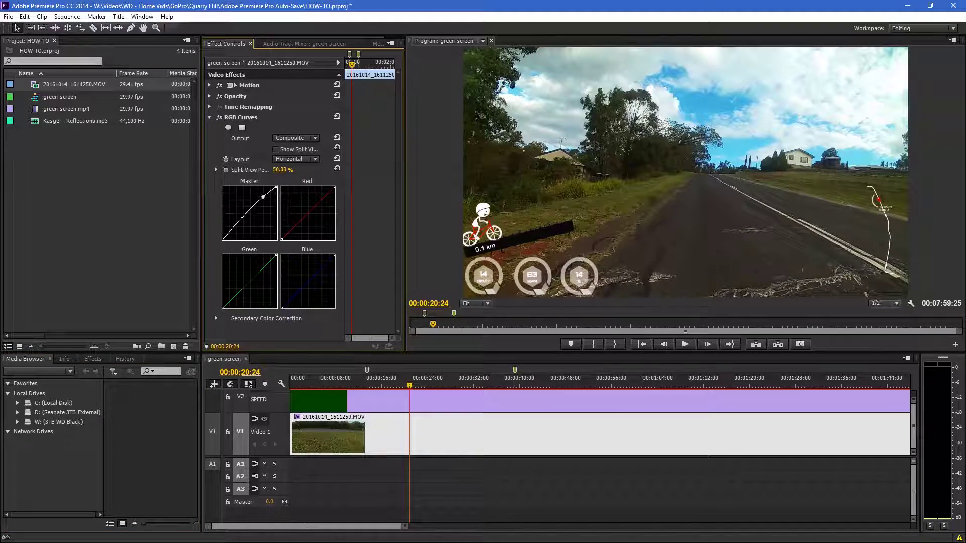
pyautogui.moveTo(265, 193); pyautogui.dragTo(261, 196)
pyautogui.moveTo(235, 227); pyautogui.dragTo(238, 229)
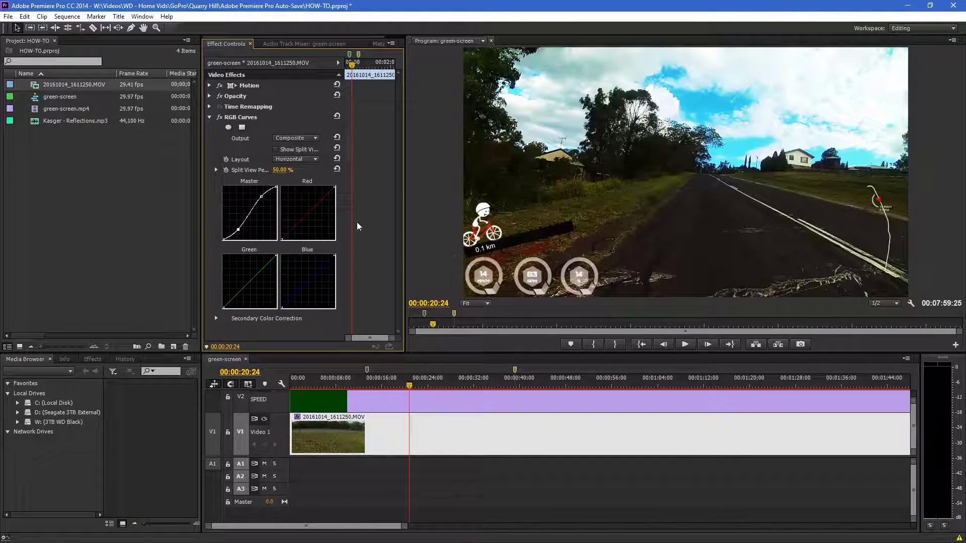
# - Search the Effects panel for WARP
pyautogui.click(89, 359)
pyautogui.click(69, 370)
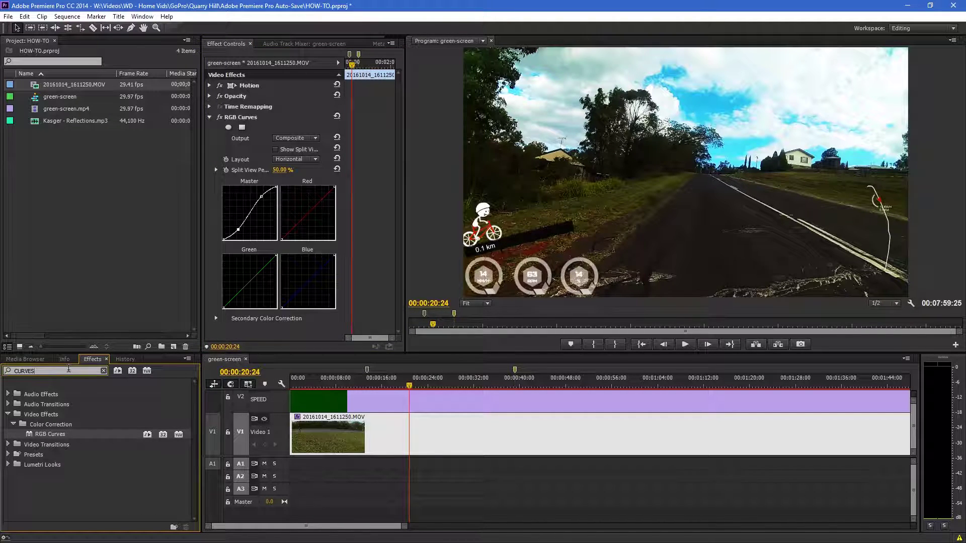
pyautogui.write('WARP')
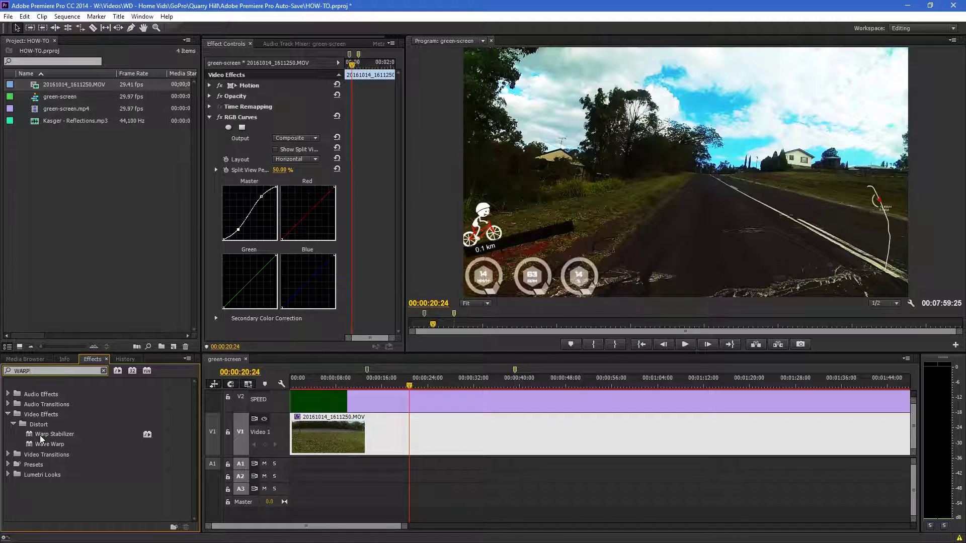
# - Apply Warp Stabilizer to the V1 ride clip and play back the result after analysis
pyautogui.moveTo(41, 434); pyautogui.dragTo(378, 426)
pyautogui.click(28, 360)
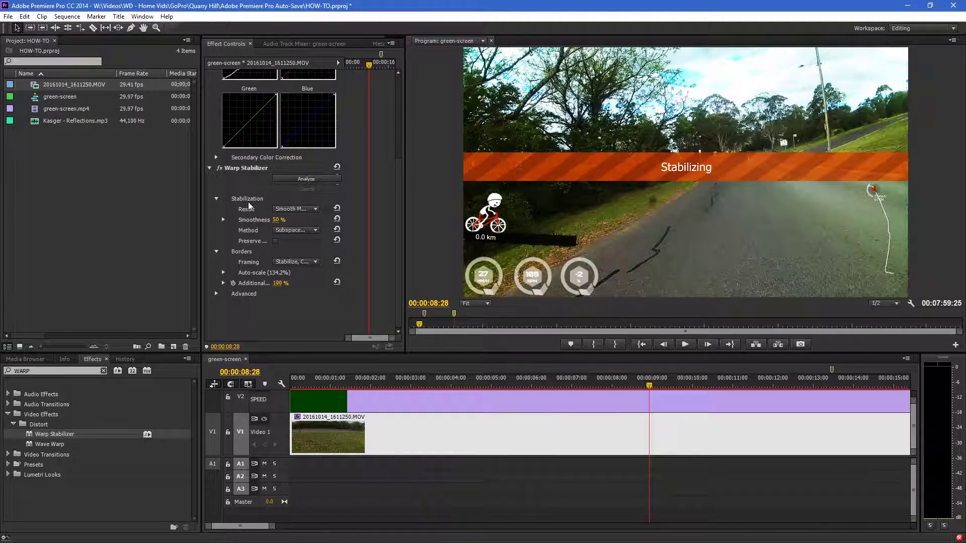
pyautogui.press('space')
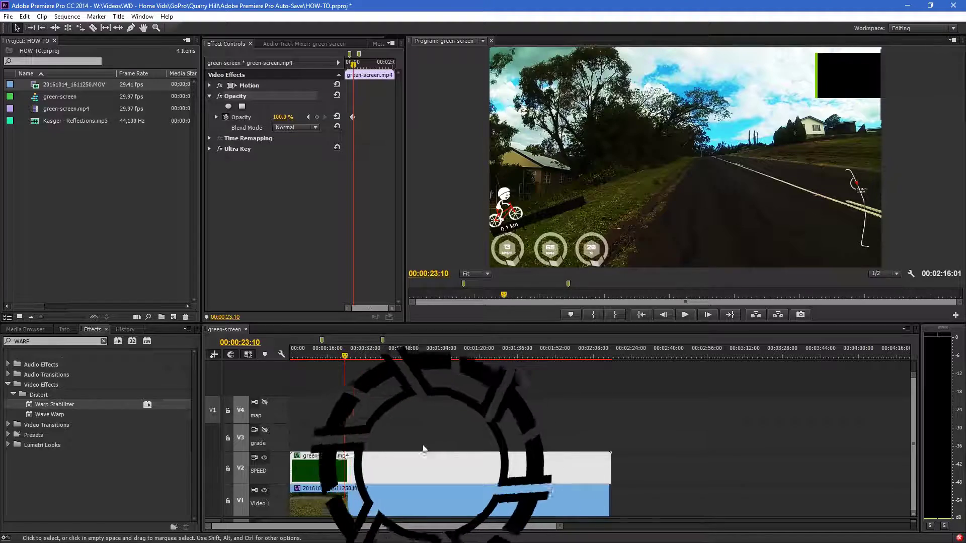
# - Copy the V2 overlay clip and paste two copies onto V3 and V4, aligned at 00:00
pyautogui.rightClick(423, 452)
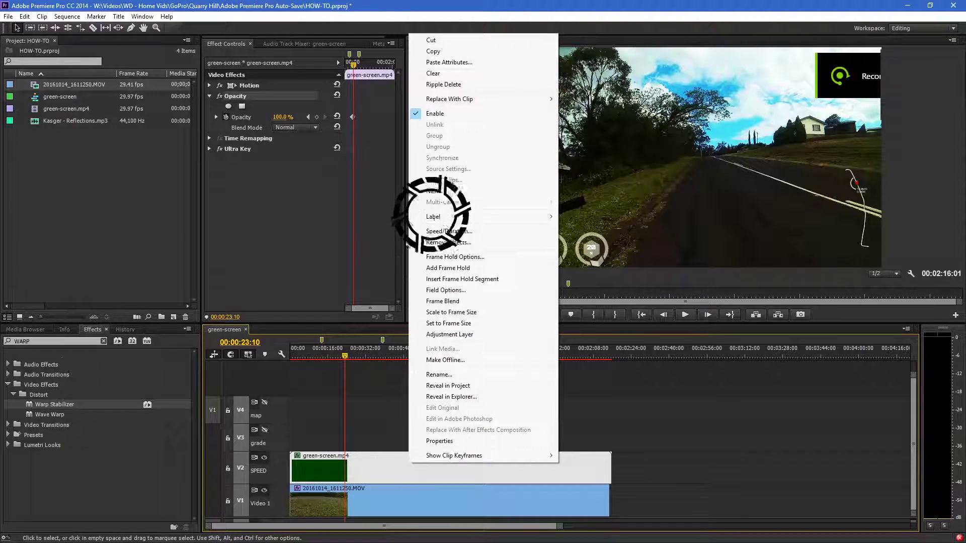
pyautogui.click(443, 48)
pyautogui.click(660, 356)
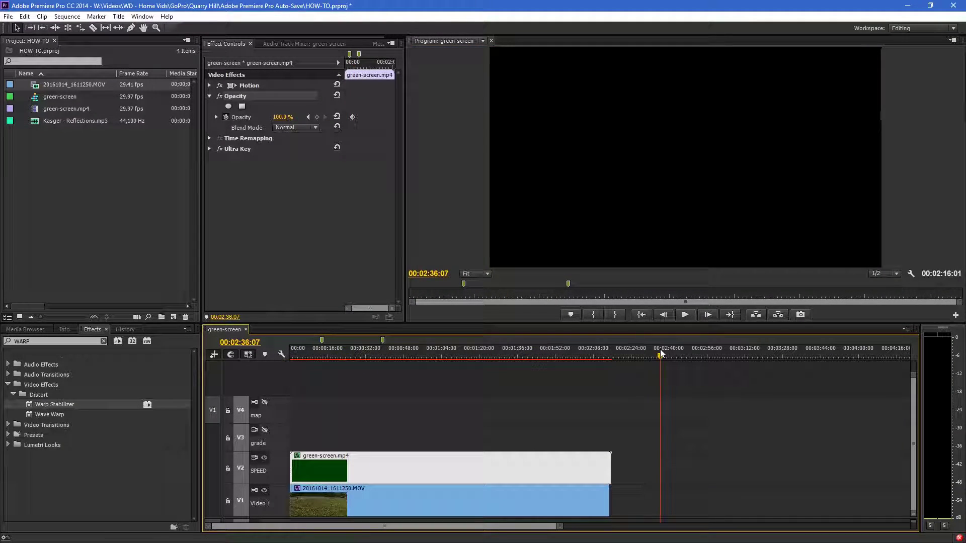
pyautogui.hotkey('ctrl', 'v')
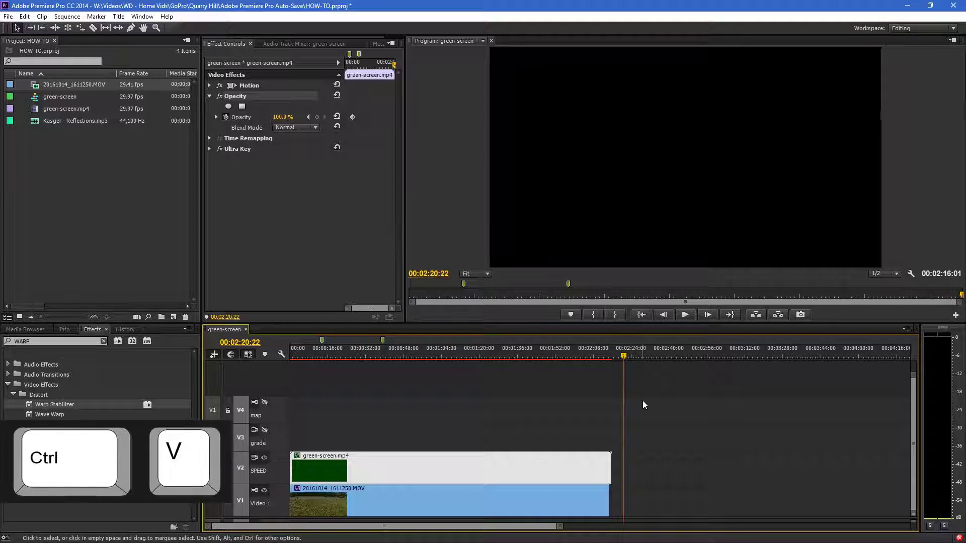
pyautogui.moveTo(492, 526); pyautogui.dragTo(412, 526)
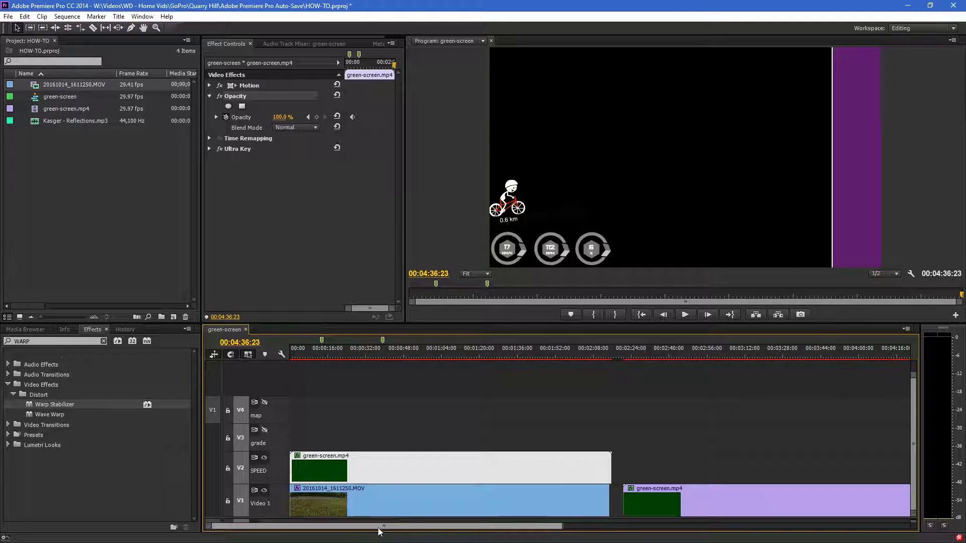
pyautogui.moveTo(643, 503); pyautogui.dragTo(308, 441)
pyautogui.hotkey('ctrl', 'v')
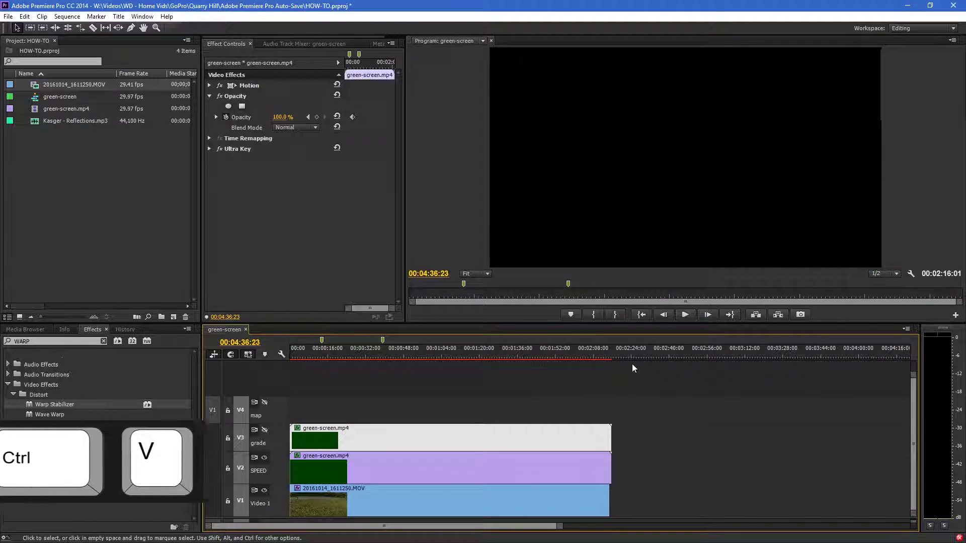
pyautogui.moveTo(491, 526); pyautogui.dragTo(406, 526)
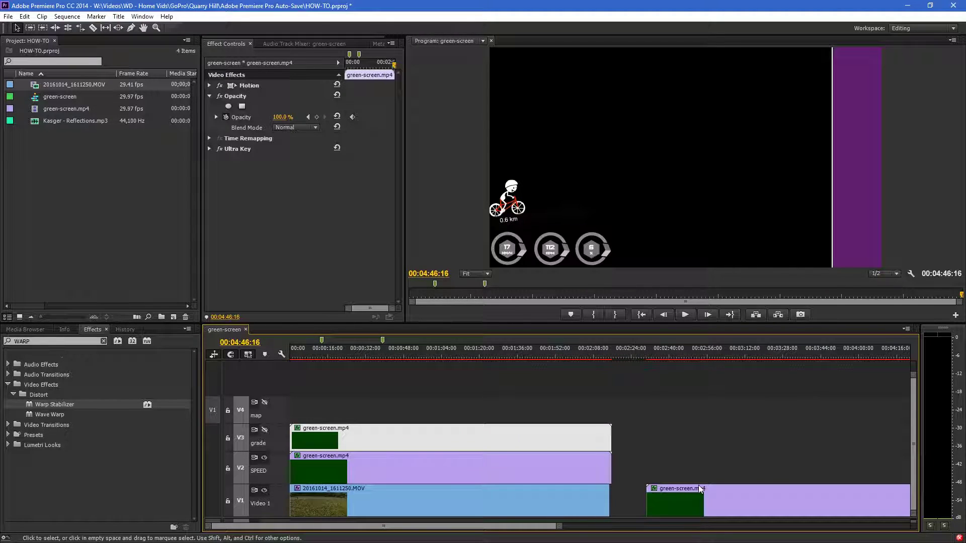
pyautogui.moveTo(684, 504); pyautogui.dragTo(333, 414)
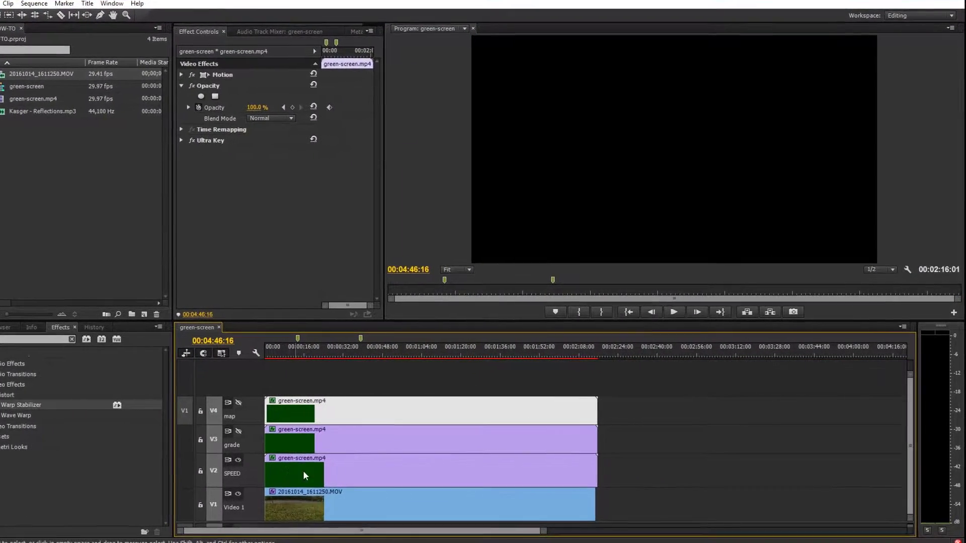
# - Add a rectangle opacity mask to the SPEED overlay covering the speed and RPM gauges
pyautogui.click(304, 475)
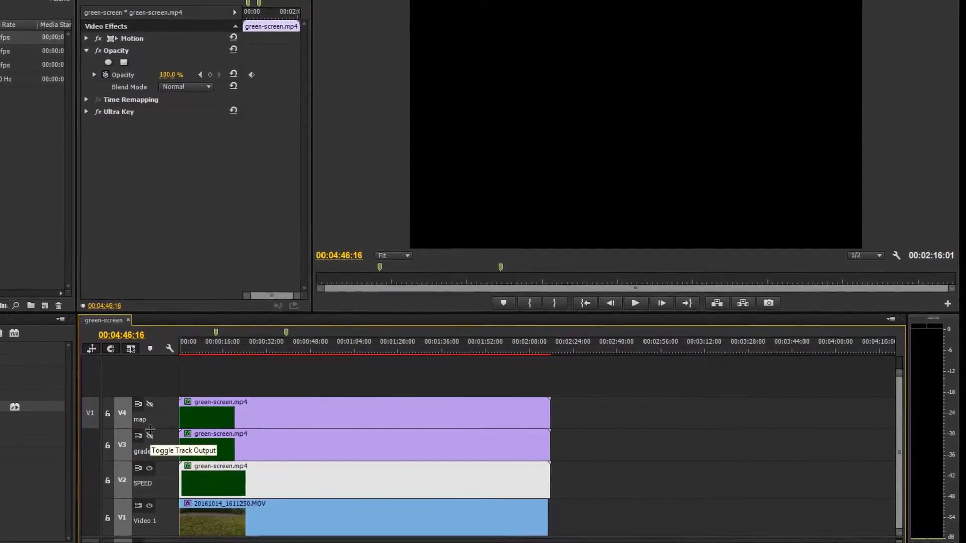
pyautogui.moveTo(238, 346); pyautogui.dragTo(173, 345)
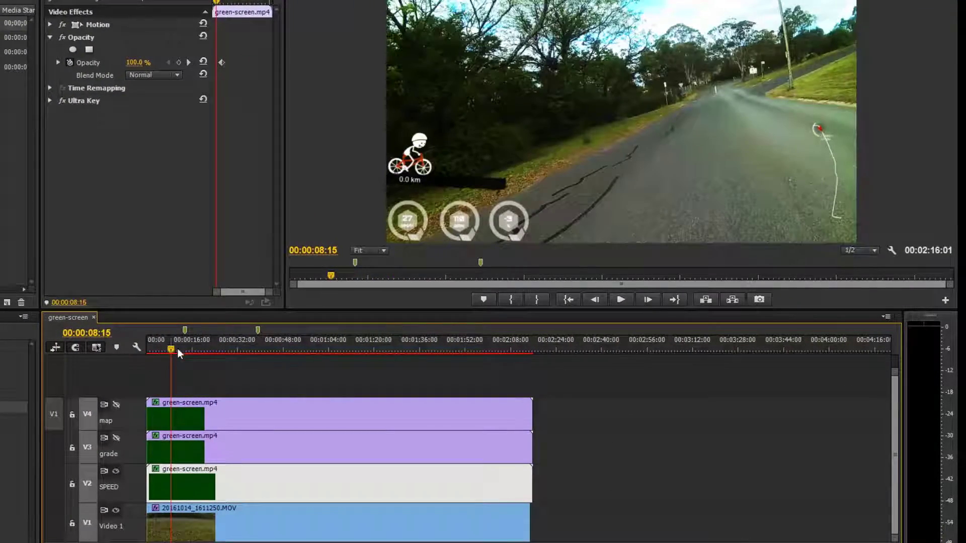
pyautogui.click(271, 346)
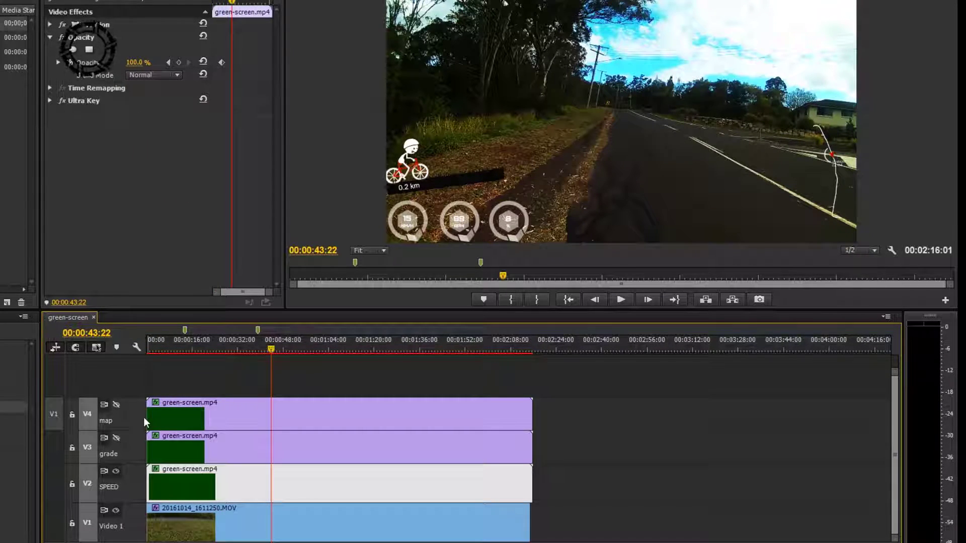
pyautogui.click(89, 50)
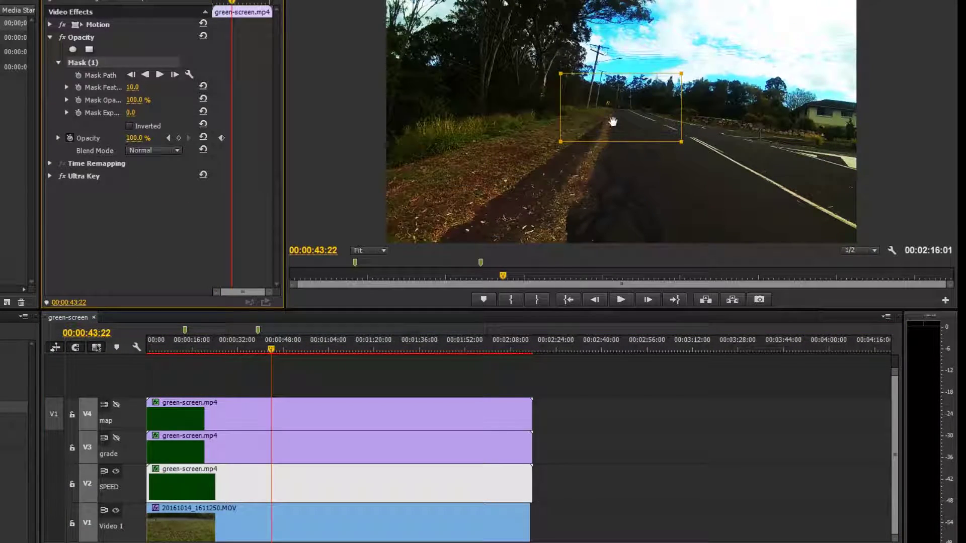
pyautogui.moveTo(613, 123); pyautogui.dragTo(411, 243)
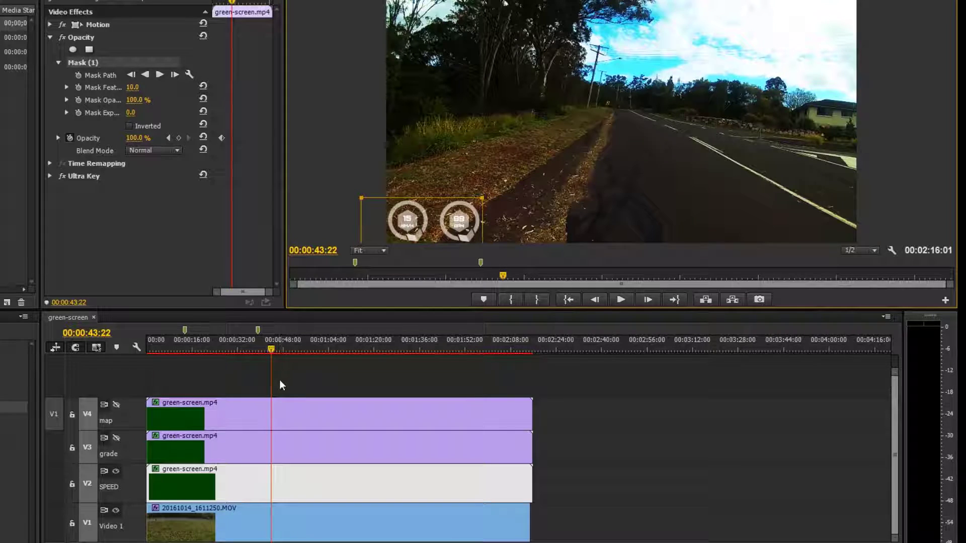
# - Show only the grade layer and mask its overlay down to the third gauge
pyautogui.click(248, 451)
pyautogui.click(115, 471)
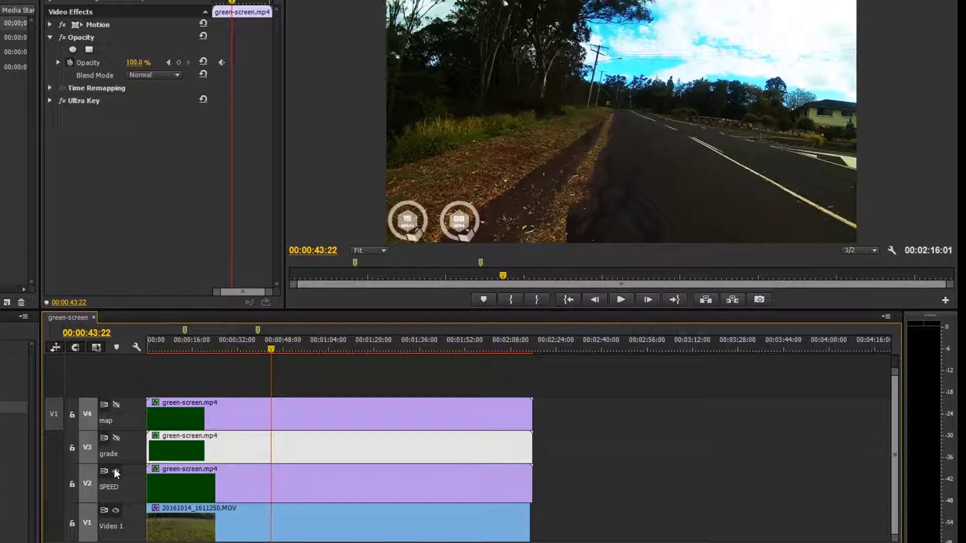
pyautogui.click(116, 438)
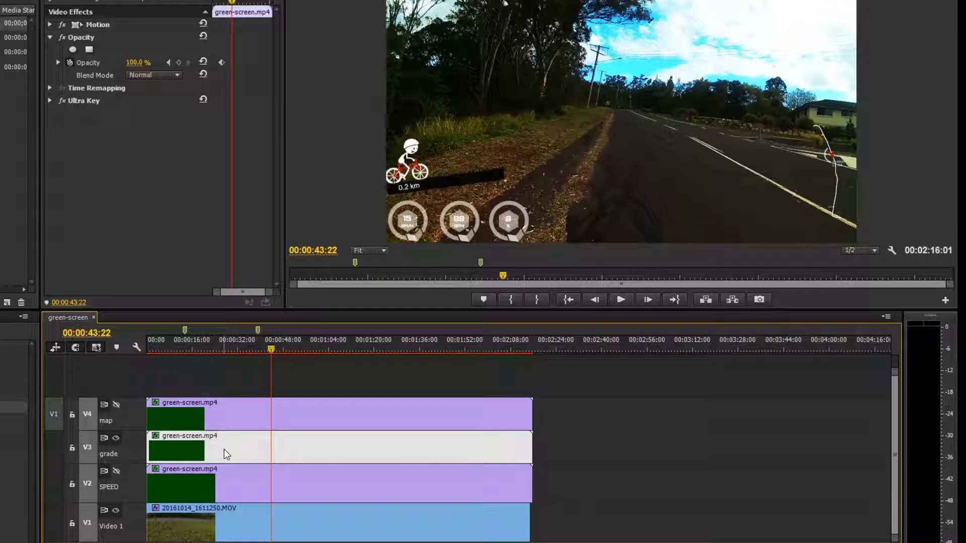
pyautogui.click(89, 50)
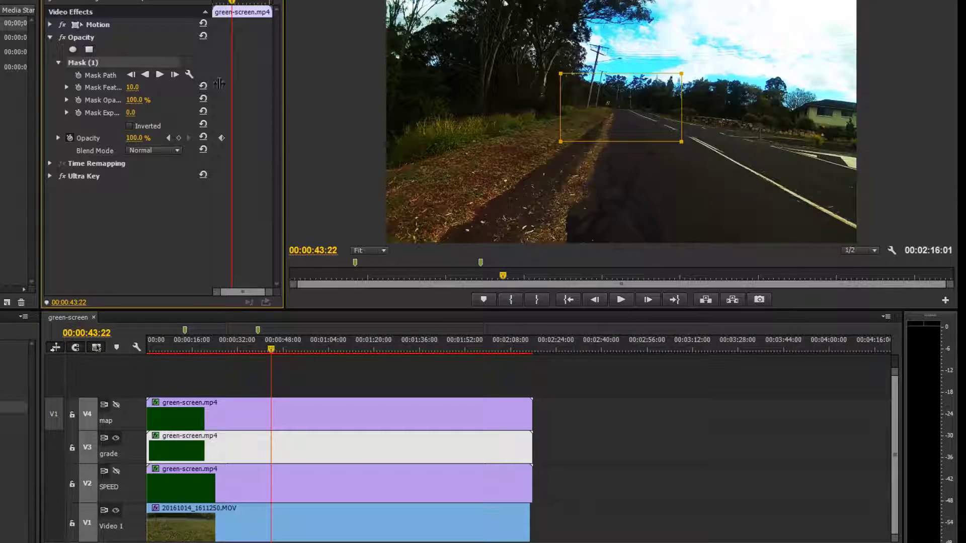
pyautogui.moveTo(621, 122); pyautogui.dragTo(551, 243)
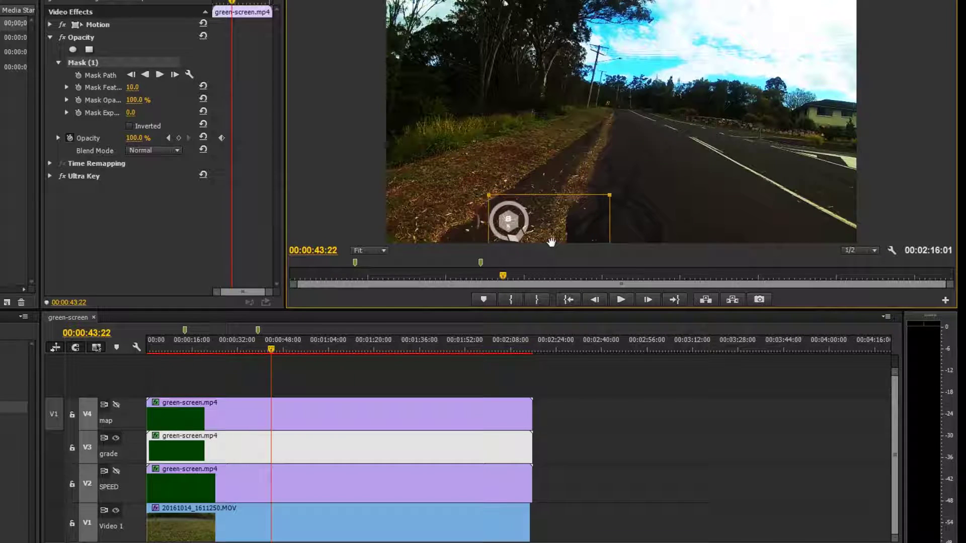
pyautogui.click(231, 406)
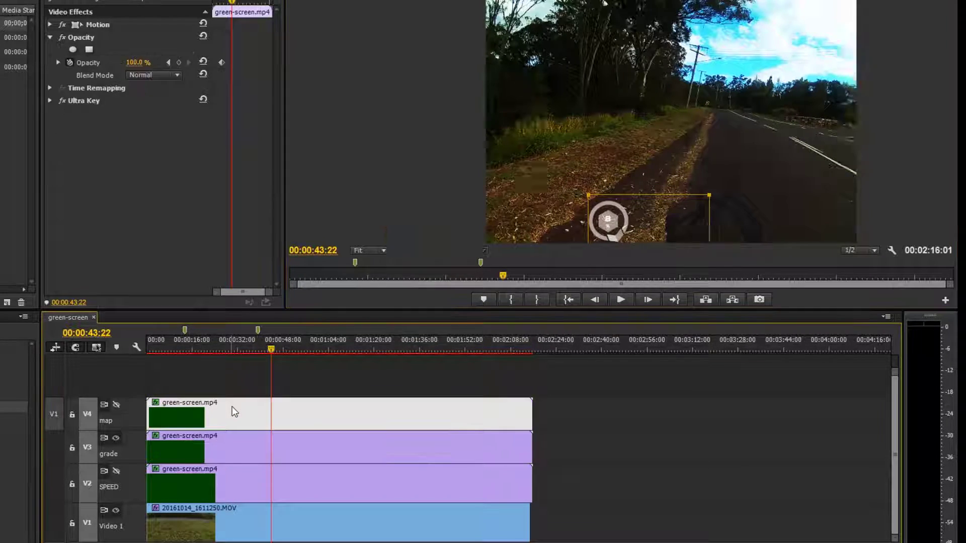
# - Show only the map layer and fit a rectangle mask around the route trace at right
pyautogui.click(116, 439)
pyautogui.click(117, 405)
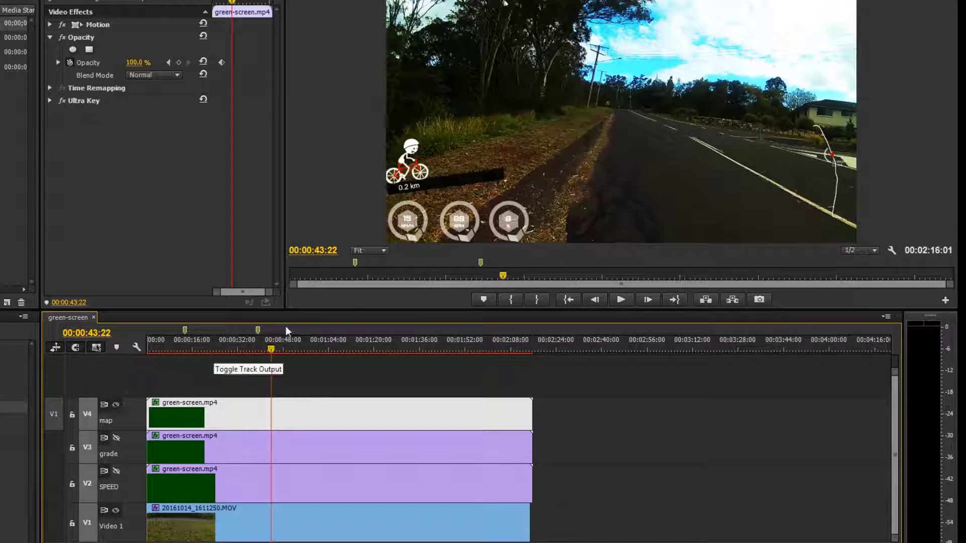
pyautogui.click(89, 50)
pyautogui.moveTo(602, 121); pyautogui.dragTo(844, 146)
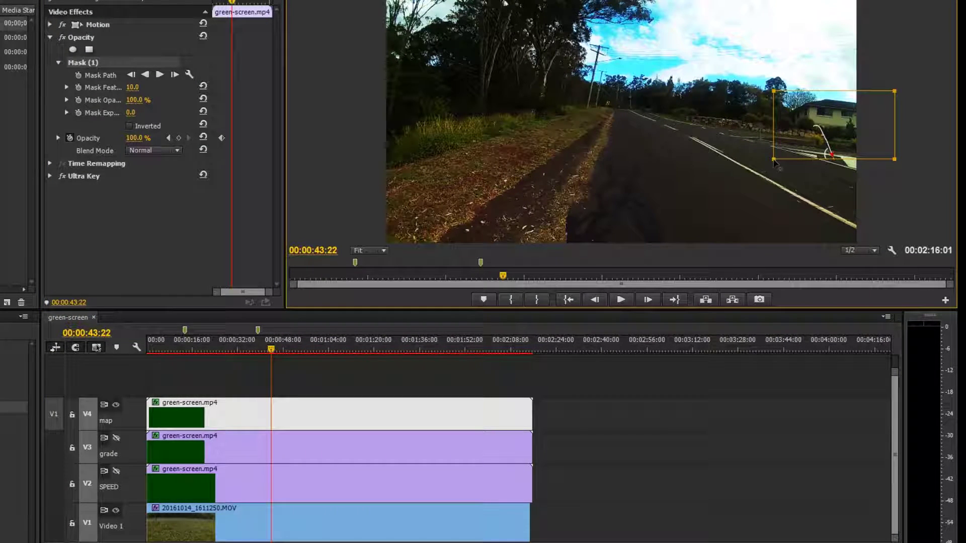
pyautogui.moveTo(791, 245); pyautogui.dragTo(791, 249)
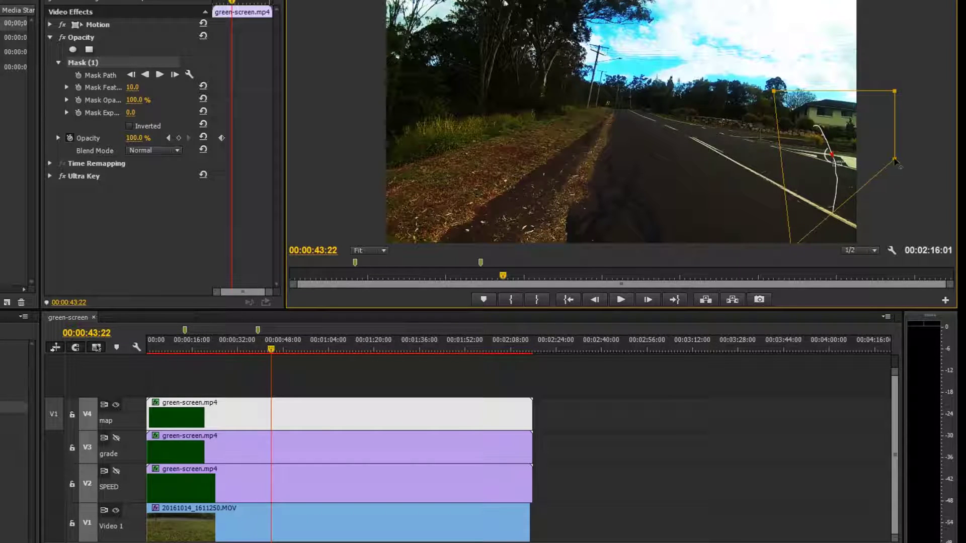
pyautogui.moveTo(894, 159); pyautogui.dragTo(856, 243)
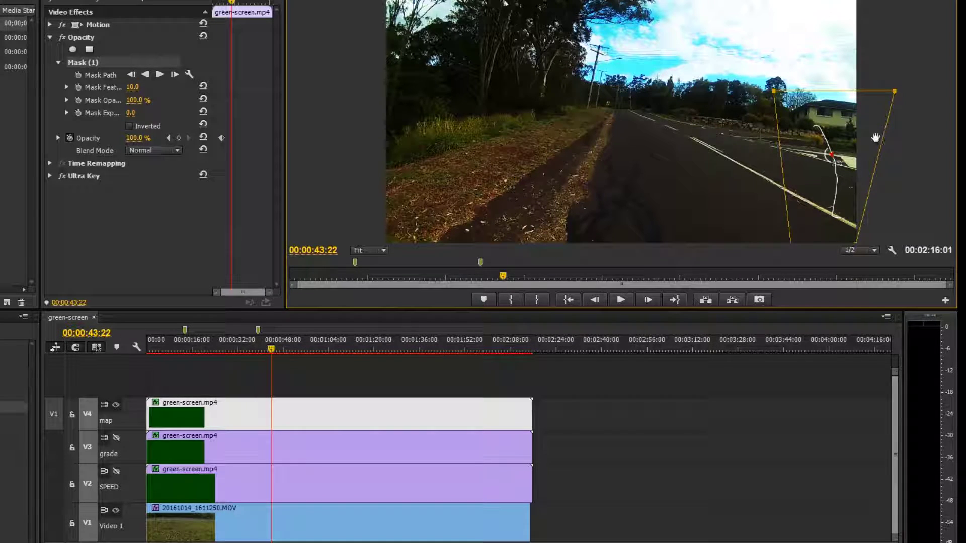
pyautogui.moveTo(894, 91); pyautogui.dragTo(853, 104)
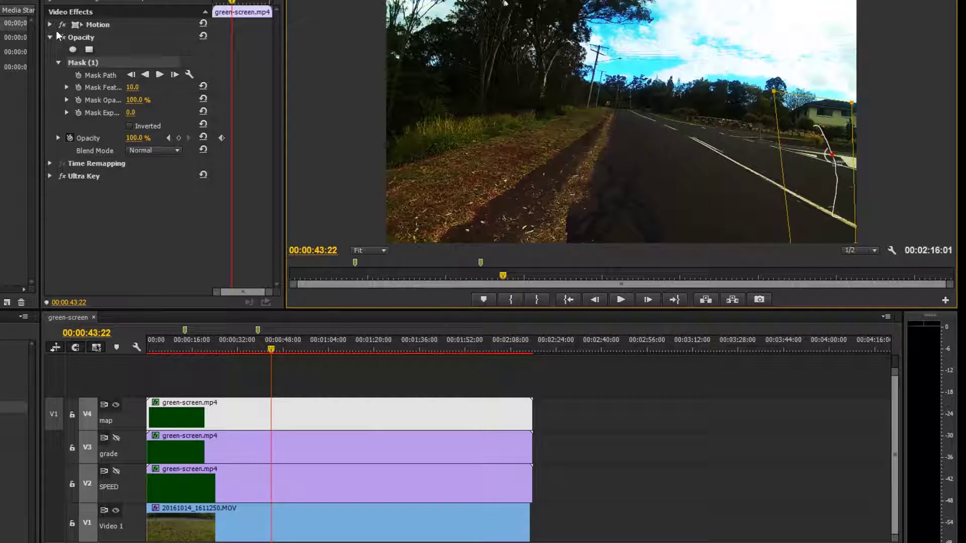
# - Re-show grade and SPEED layers and add Mask (2) around the cyclist icon and 0.2 km distance
pyautogui.click(116, 439)
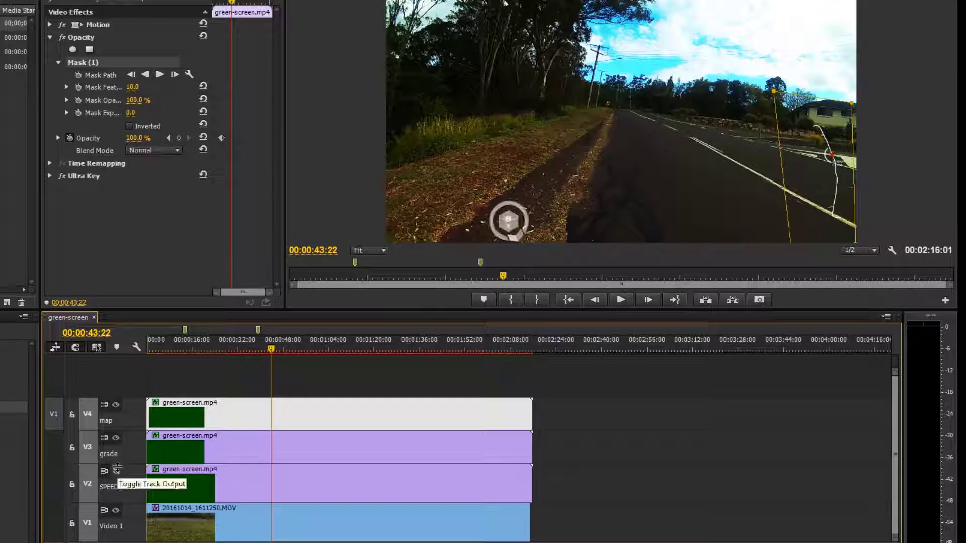
pyautogui.click(115, 471)
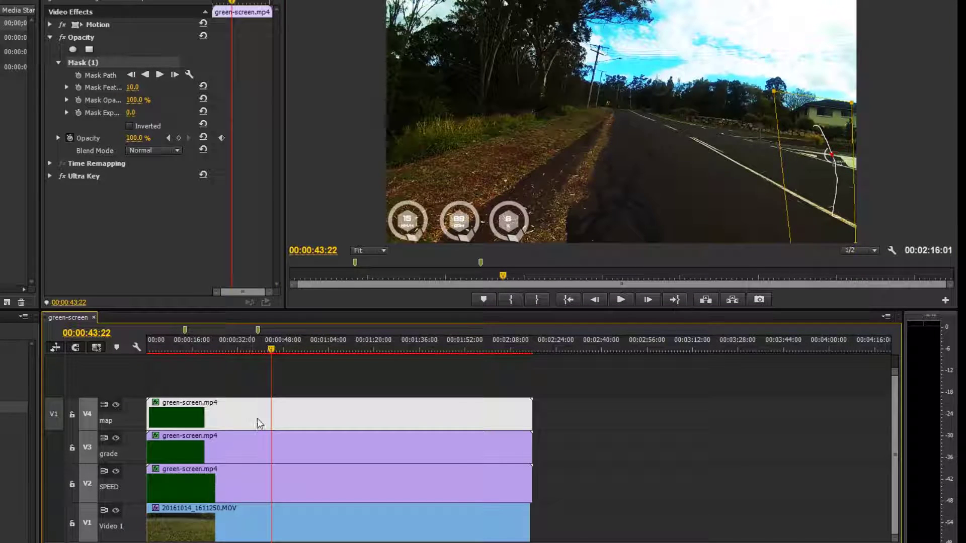
pyautogui.click(224, 480)
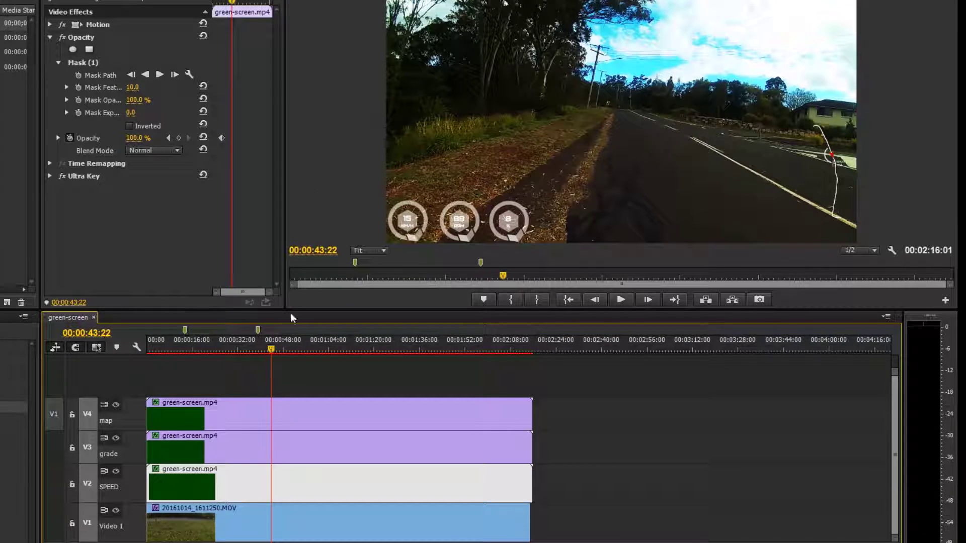
pyautogui.click(89, 49)
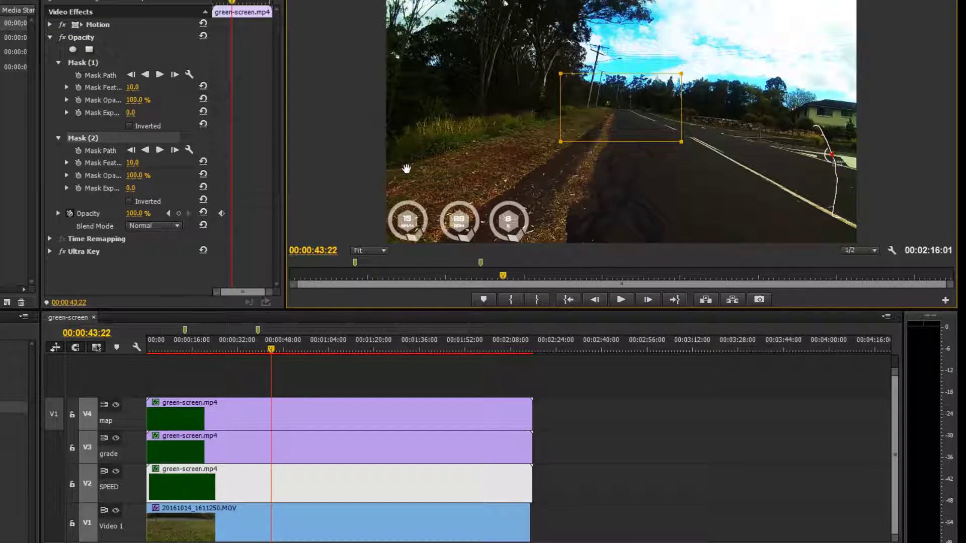
pyautogui.moveTo(415, 171); pyautogui.dragTo(447, 183)
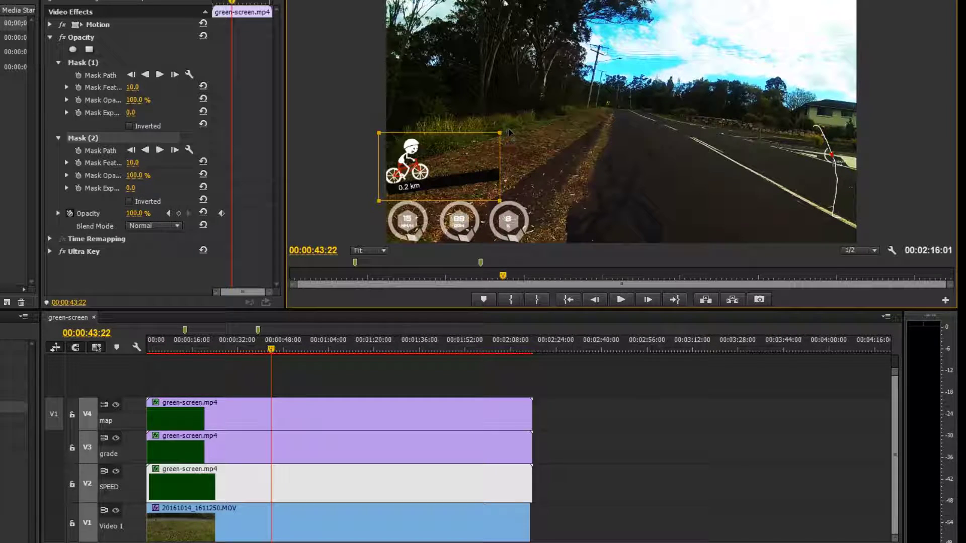
pyautogui.moveTo(500, 133); pyautogui.dragTo(508, 129)
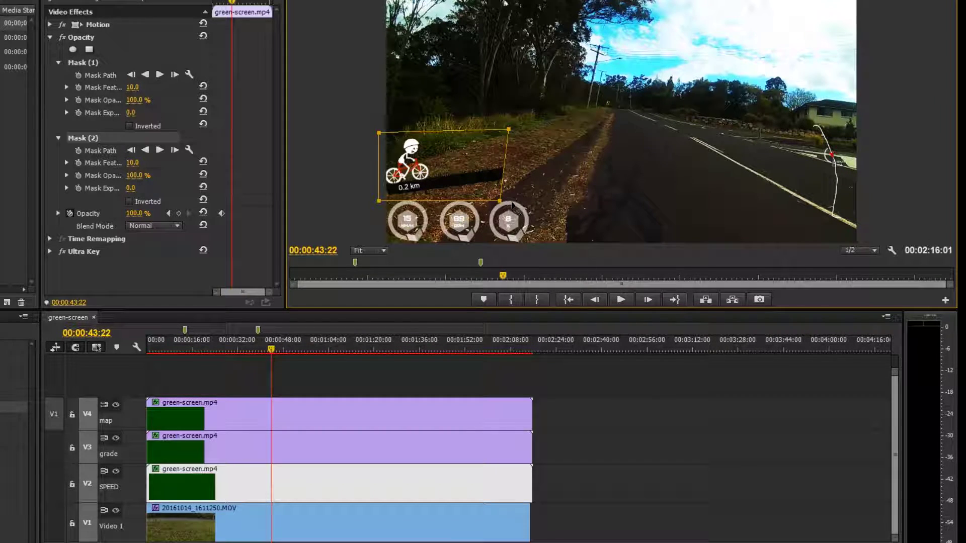
pyautogui.moveTo(513, 206); pyautogui.dragTo(514, 196)
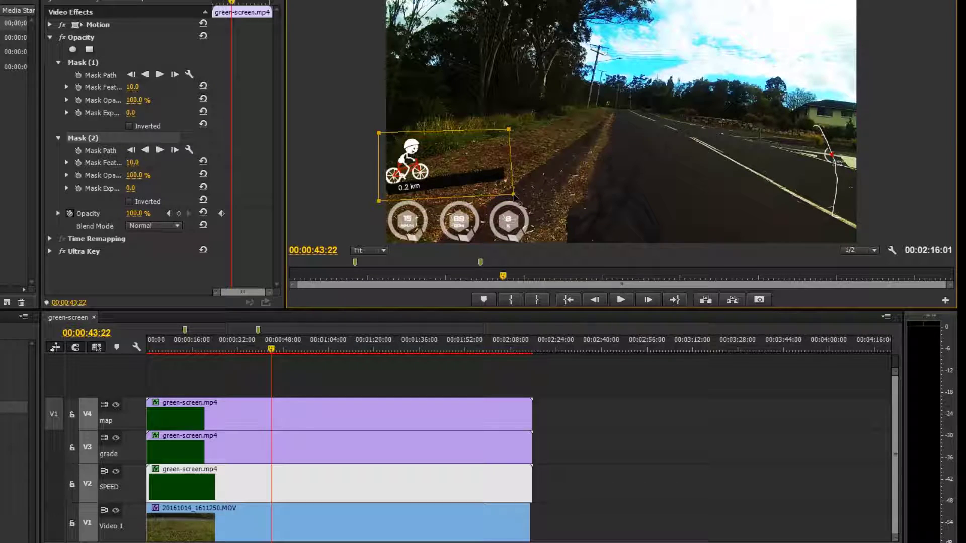
pyautogui.click(296, 455)
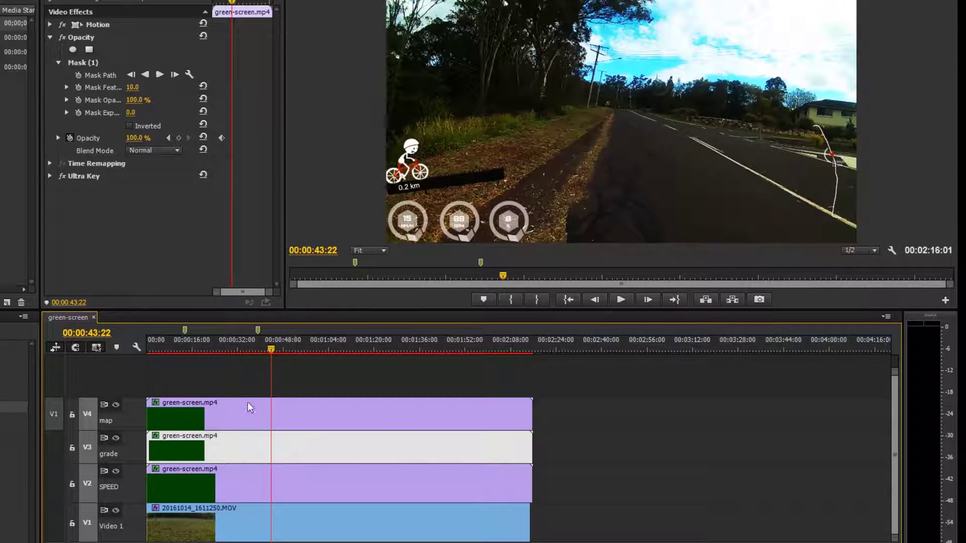
# - At 00:00:46:21, move the grade layer left to Position 536.8, 449.6, undoing a stray drag
pyautogui.moveTo(267, 352)
pyautogui.mouseDown()
pyautogui.moveTo(221, 351)
pyautogui.moveTo(324, 352)
pyautogui.moveTo(279, 355)
pyautogui.mouseUp()
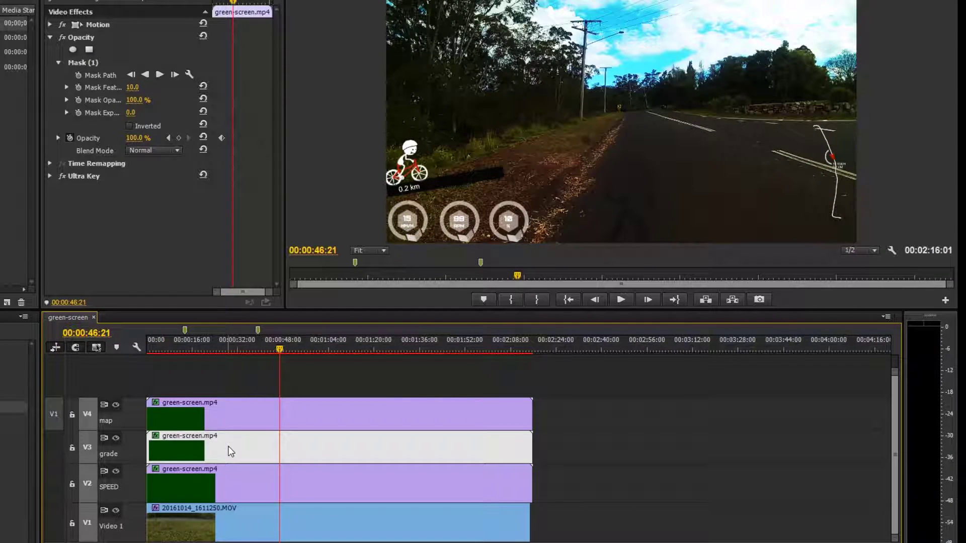
pyautogui.click(85, 22)
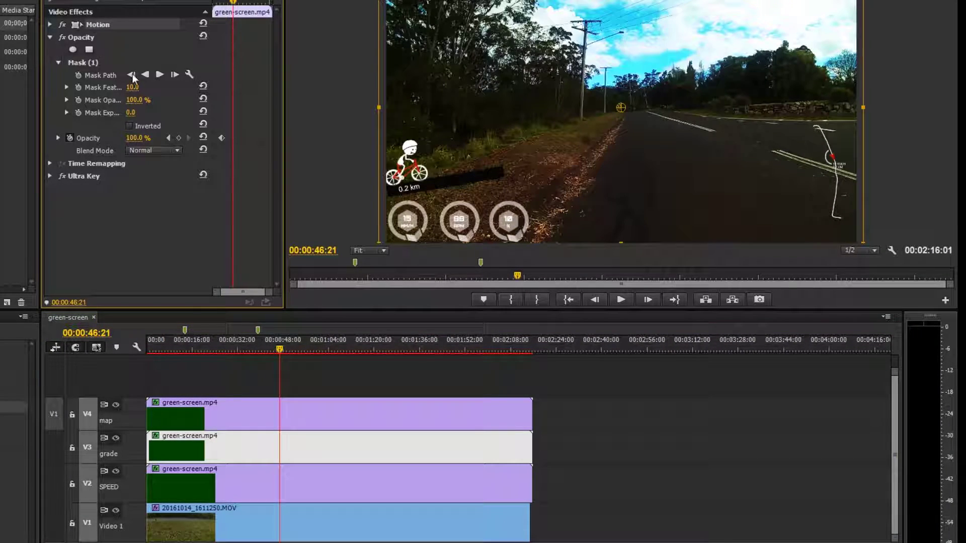
pyautogui.click(485, 197)
pyautogui.moveTo(512, 189); pyautogui.dragTo(584, 179)
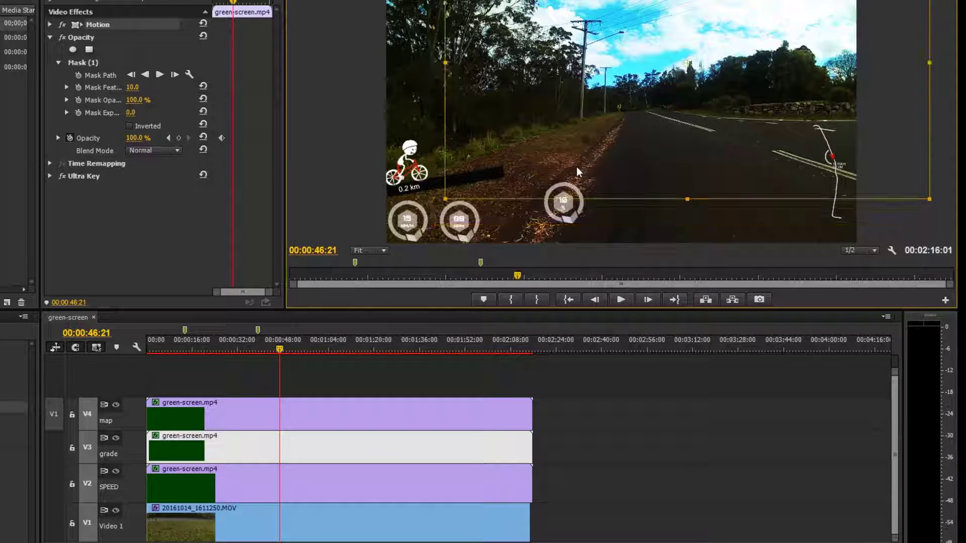
pyautogui.hotkey('ctrl', 'z')
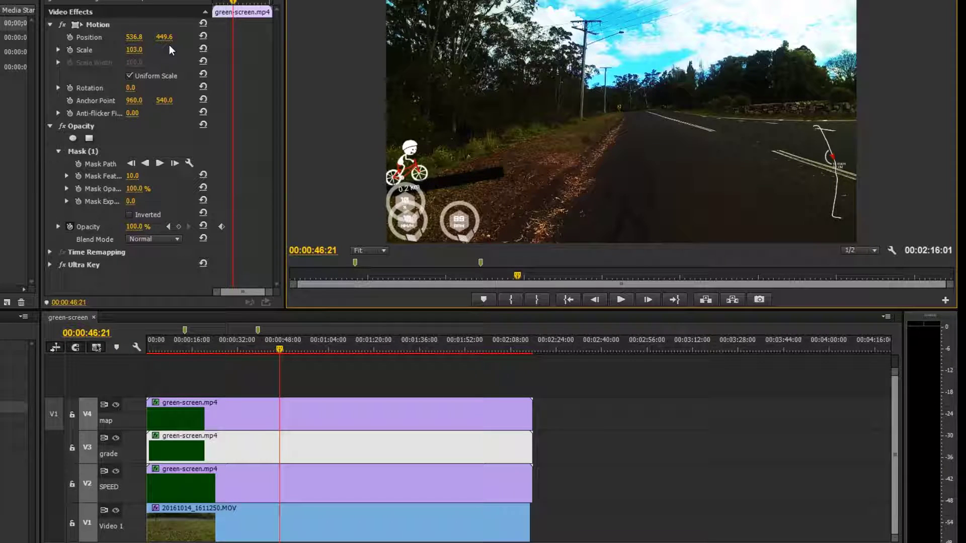
# - Set the grade layer's Position Y to 260.6, lifting its gauge beneath the cyclist icon
pyautogui.moveTo(164, 36); pyautogui.dragTo(133, 37)
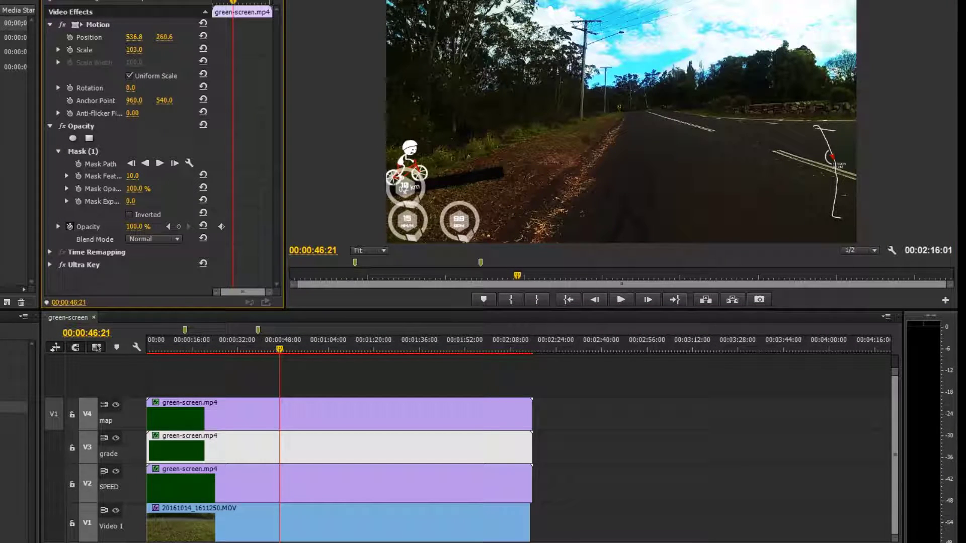